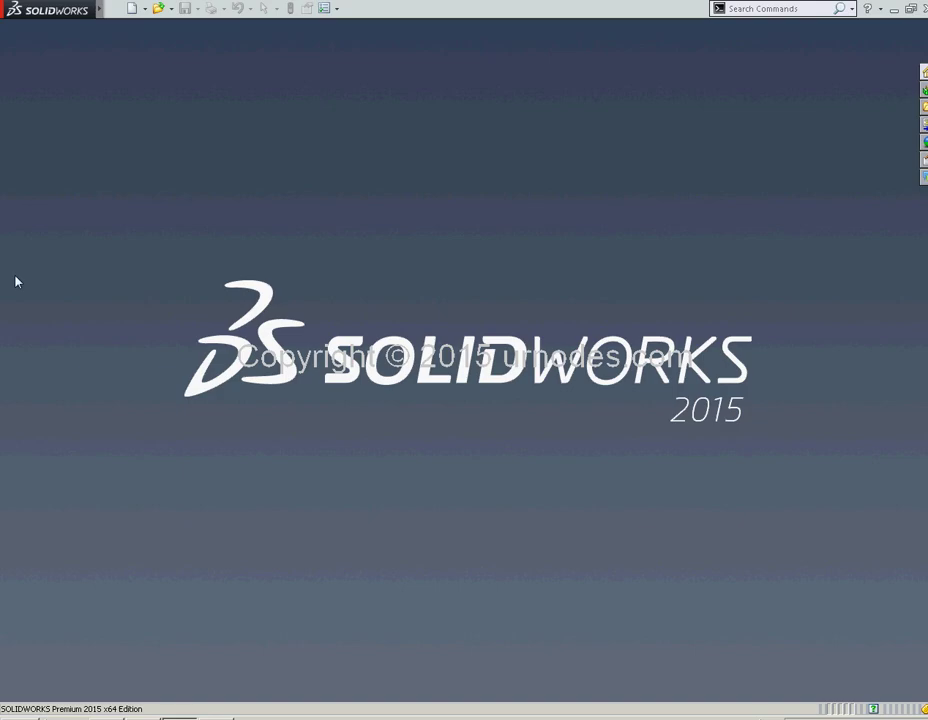
# Create a new Part document and begin Sketch1 on the Front Plane
pyautogui.click(129, 10)
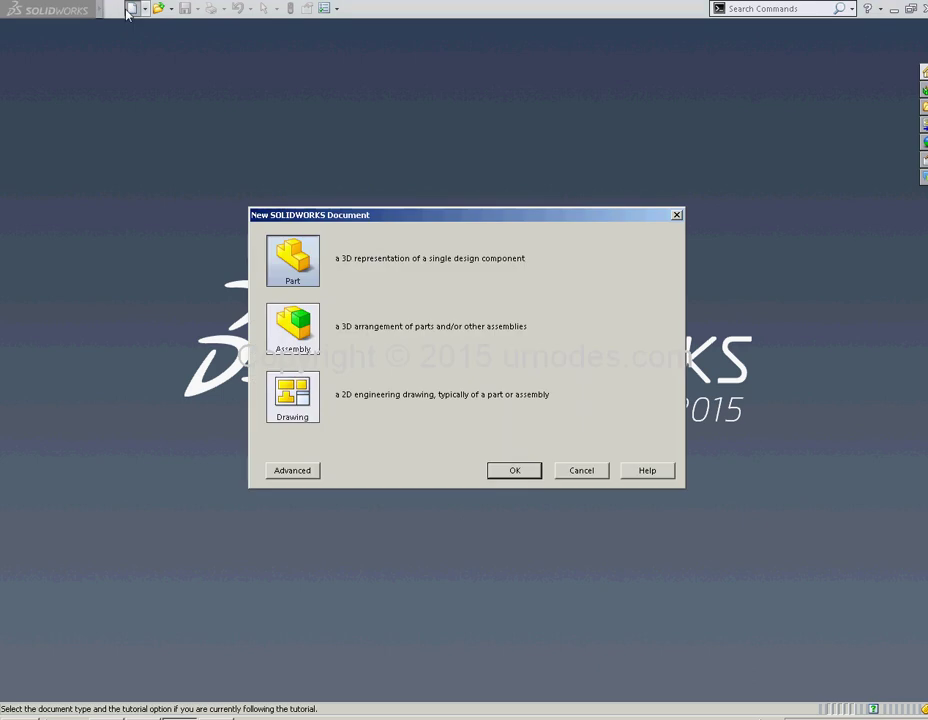
pyautogui.click(503, 470)
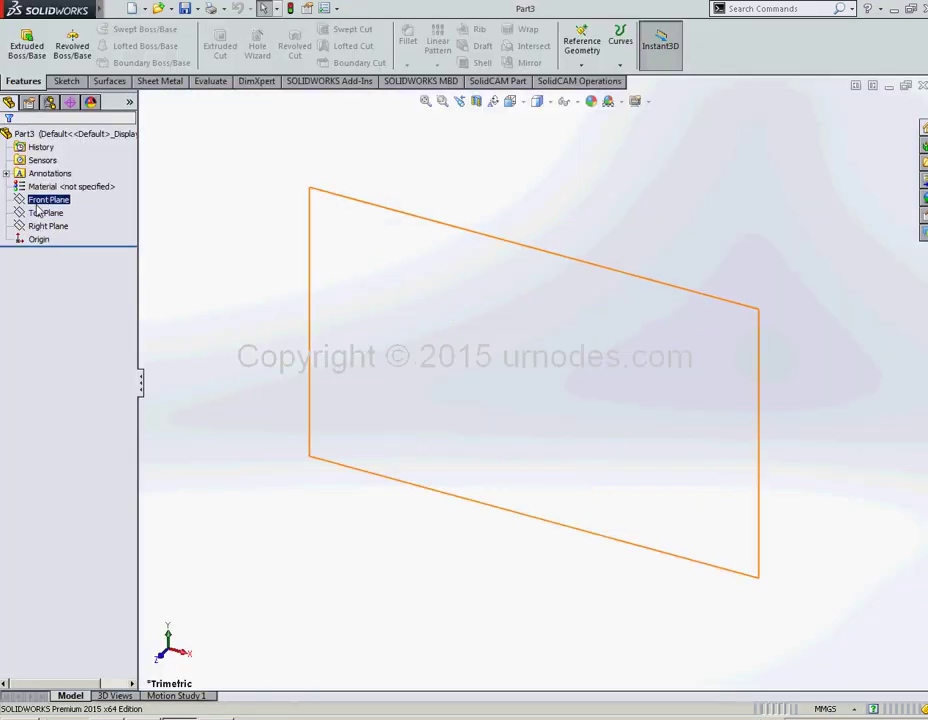
pyautogui.click(42, 214)
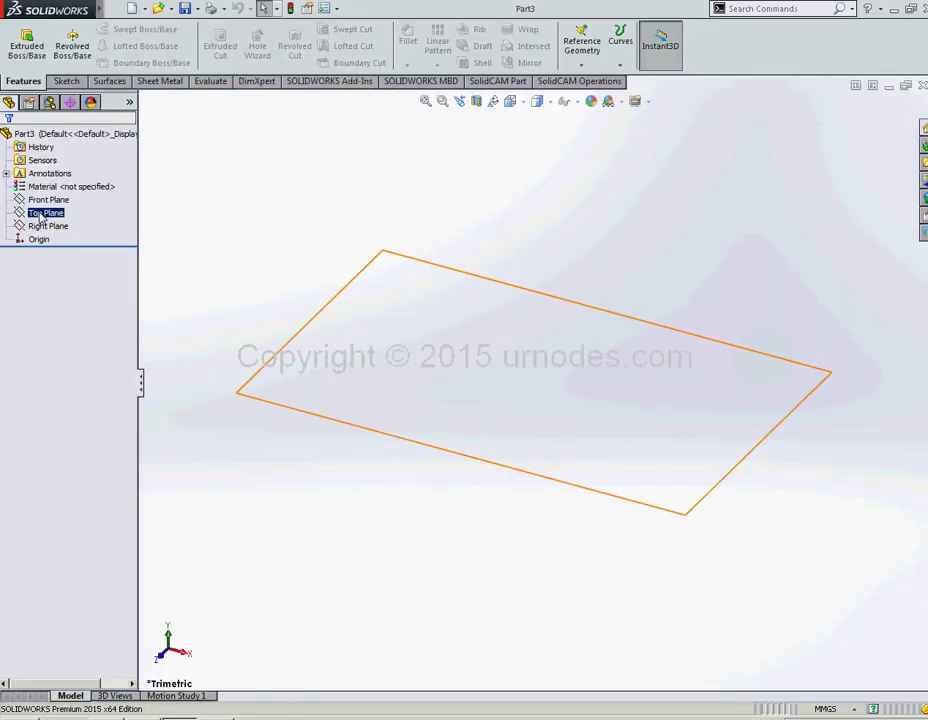
pyautogui.click(45, 200)
pyautogui.click(48, 183)
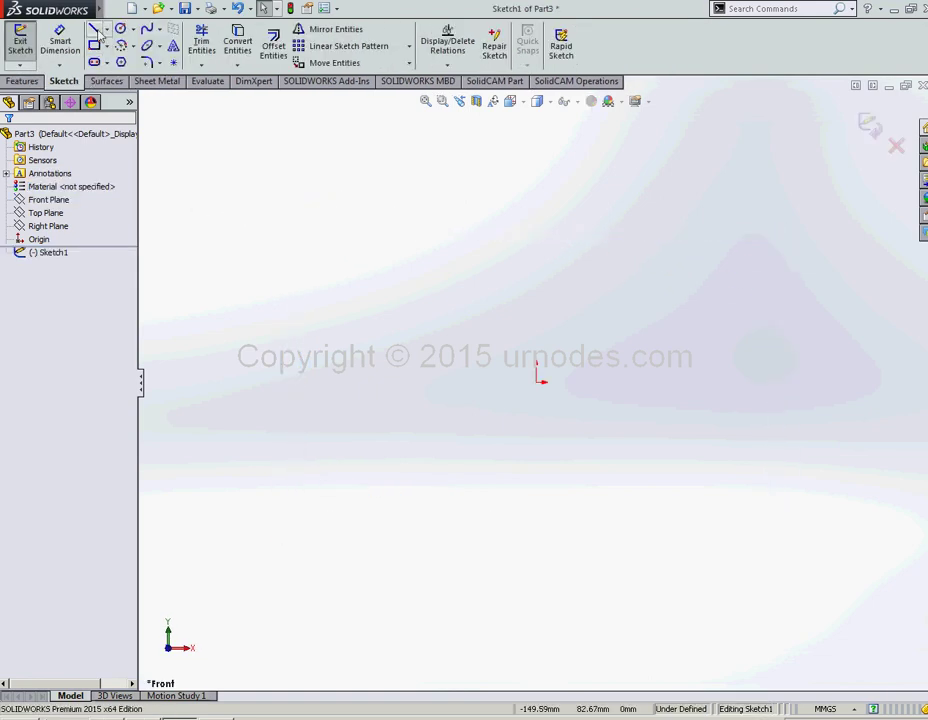
# Draw the first four connected lines of the stepped Z profile
pyautogui.click(95, 31)
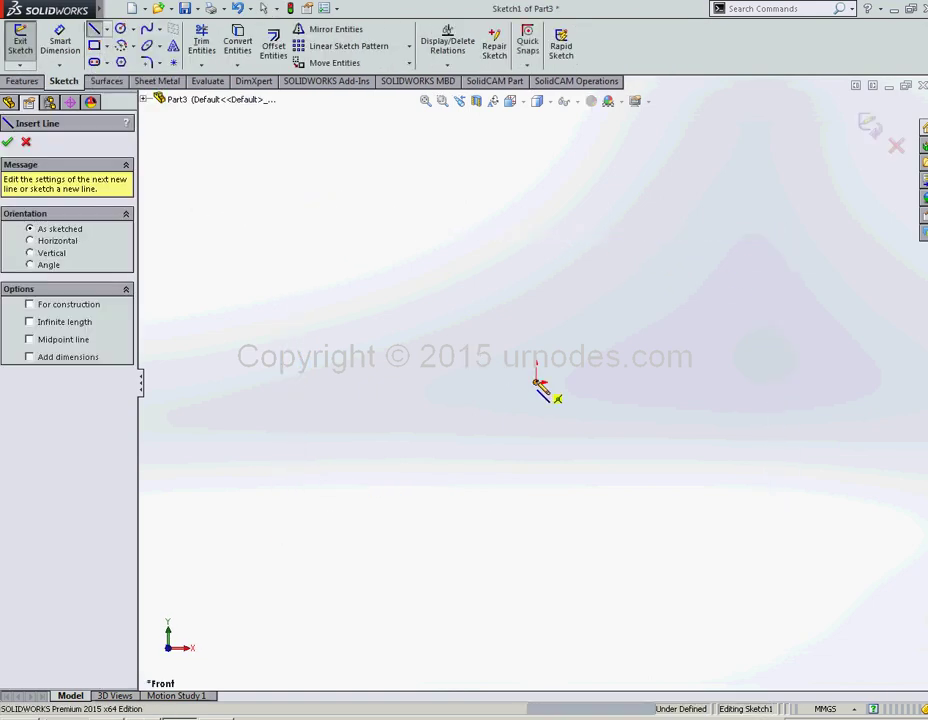
pyautogui.click(482, 381)
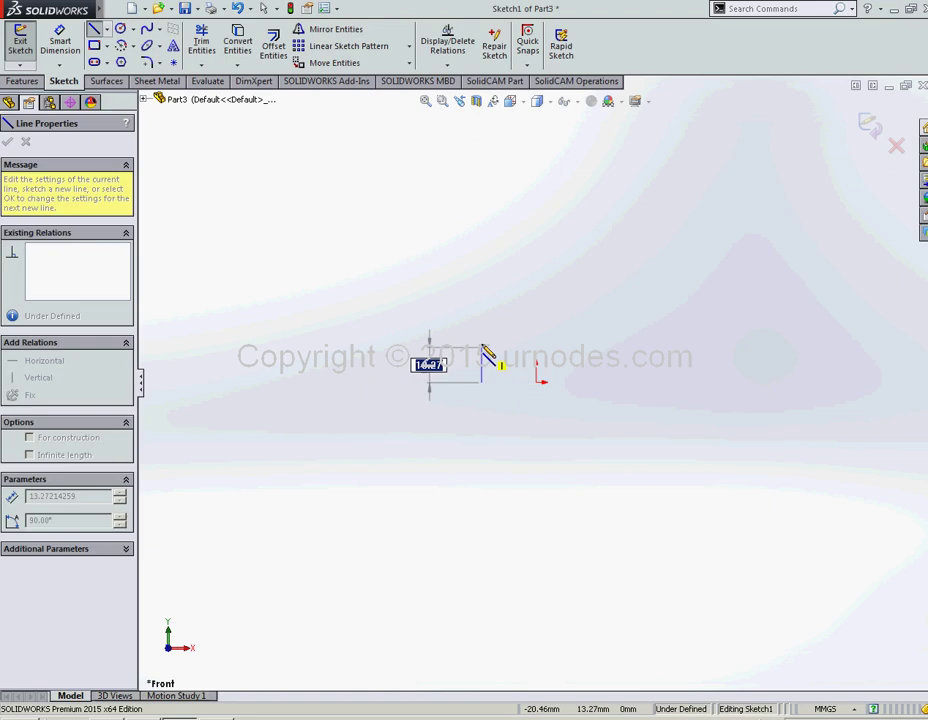
pyautogui.click(482, 281)
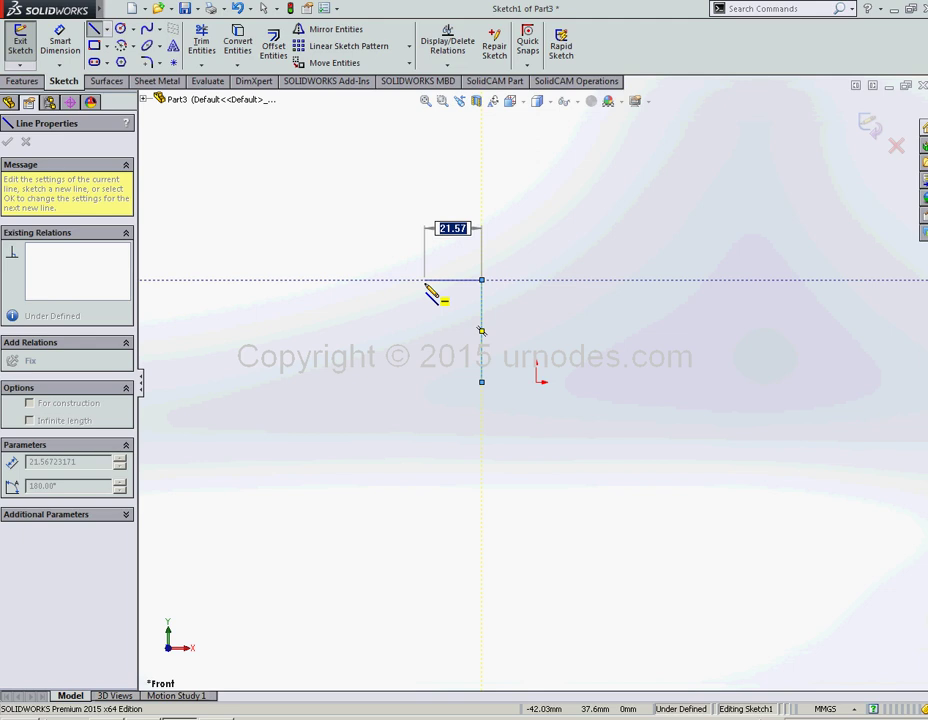
pyautogui.click(425, 281)
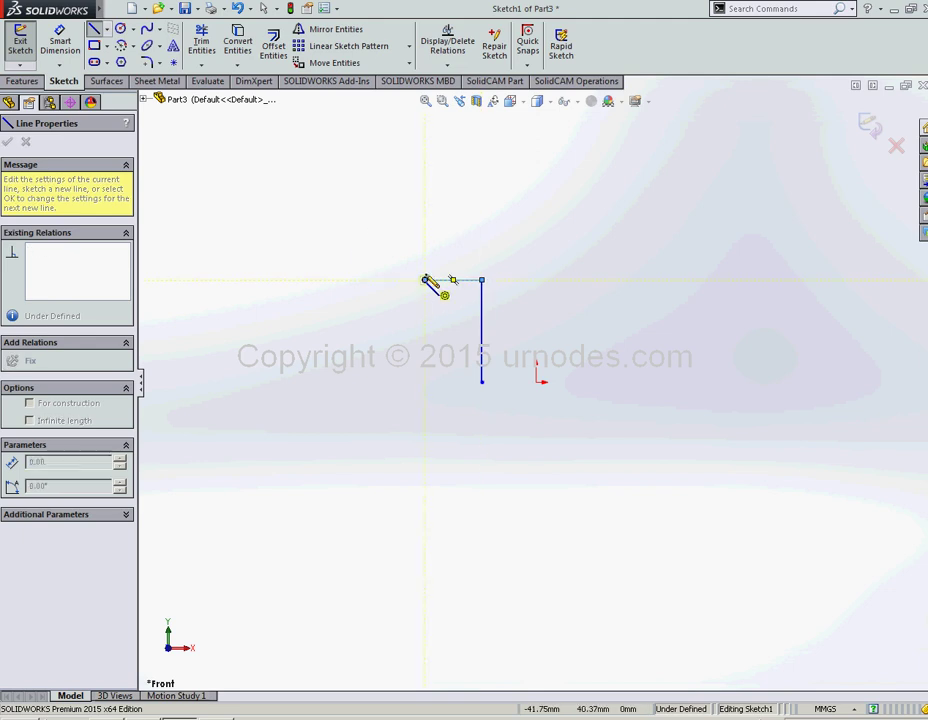
pyautogui.click(425, 224)
pyautogui.click(381, 224)
pyautogui.press('Escape')
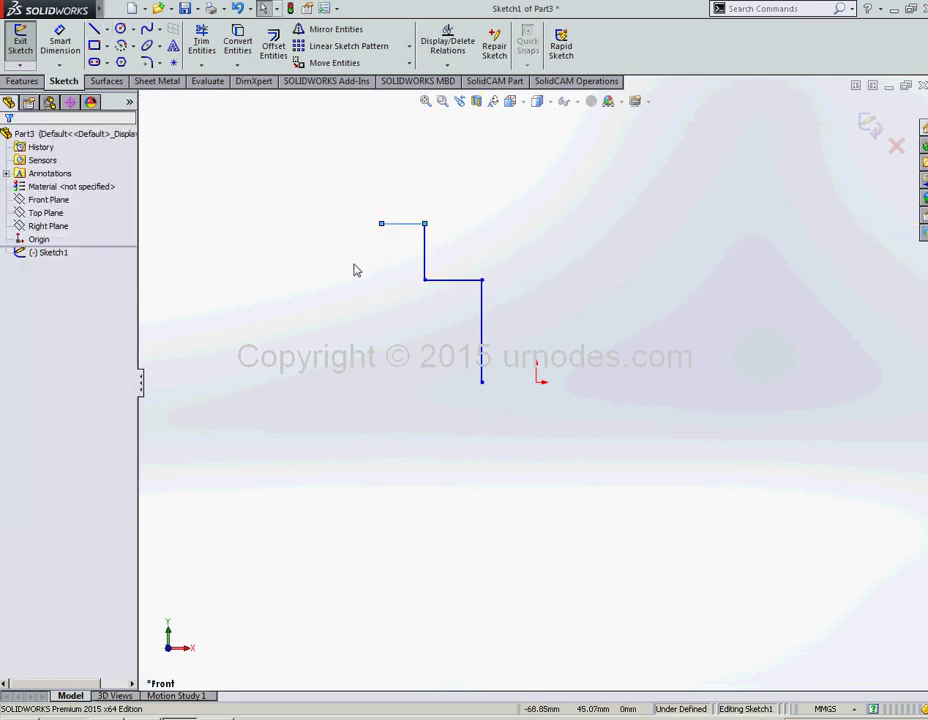
# Add a horizontal line from the profile's bottom end to the sketch origin
pyautogui.click(60, 42)
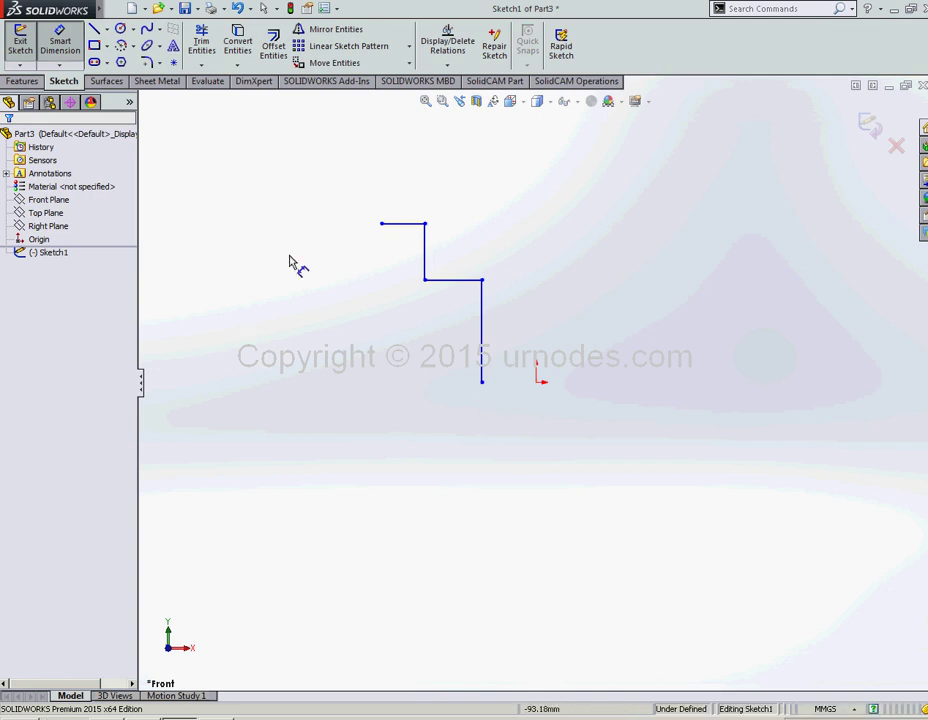
pyautogui.press('Escape')
pyautogui.click(97, 31)
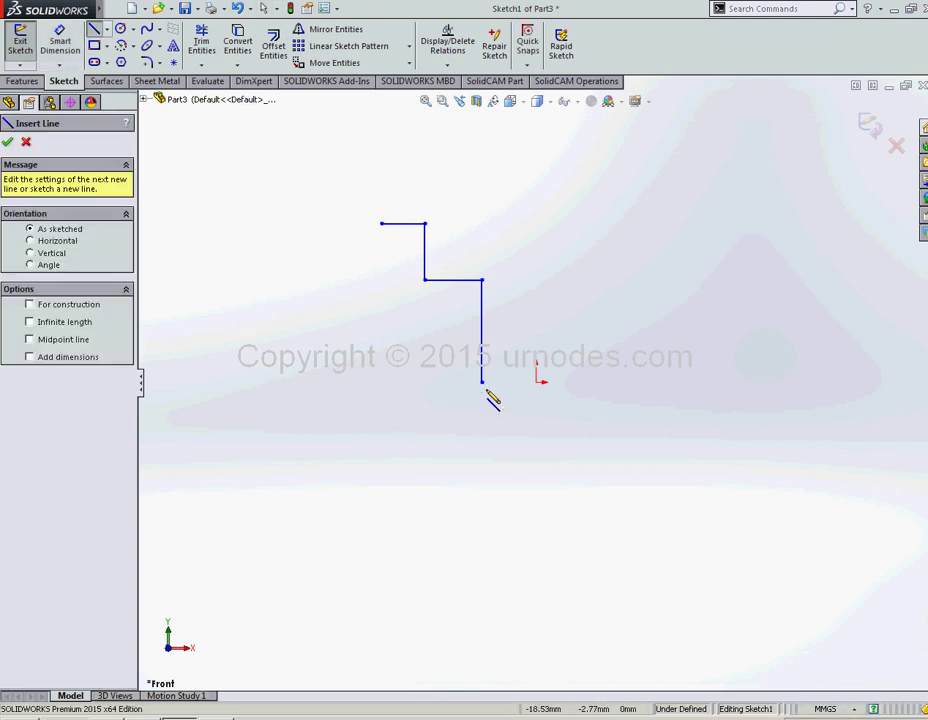
pyautogui.click(482, 381)
pyautogui.click(537, 381)
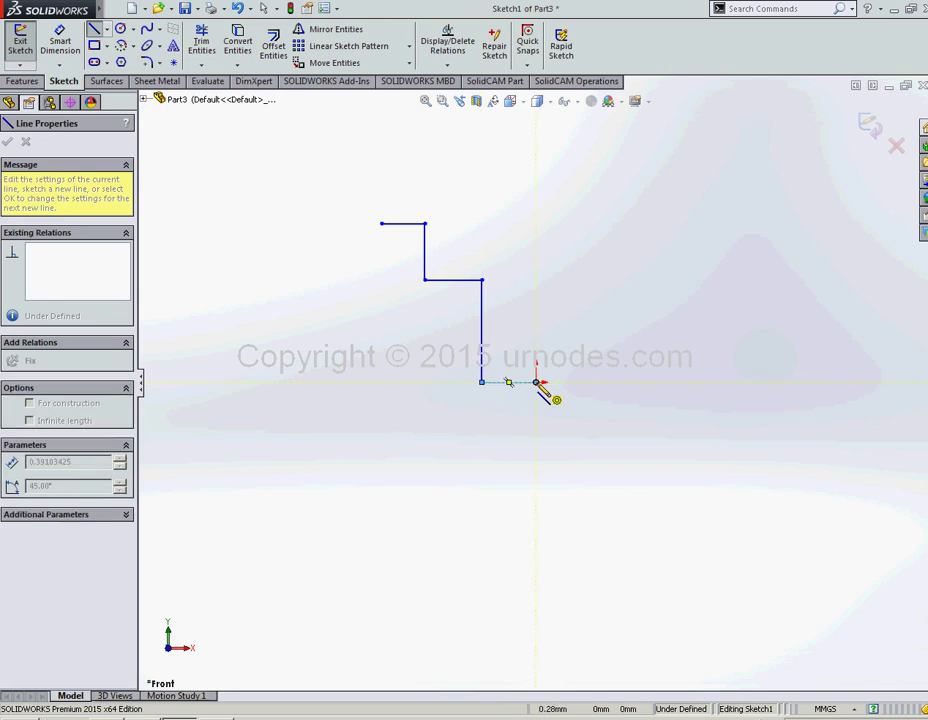
pyautogui.press('Escape')
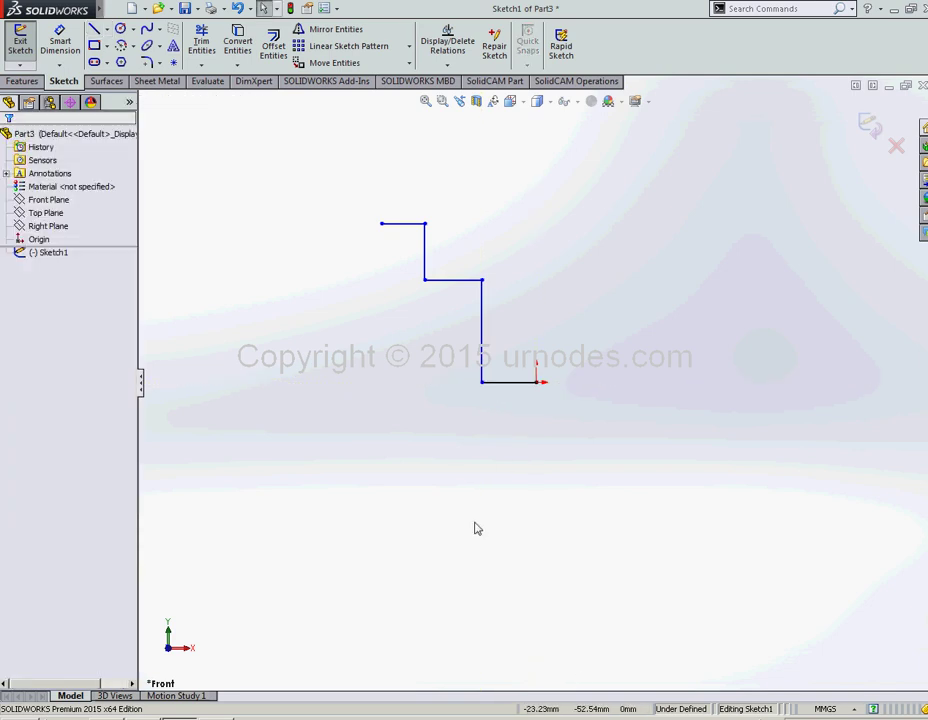
# Dimension the bottom line 20 mm, long vertical 30 mm and upper vertical 20 mm
pyautogui.click(62, 40)
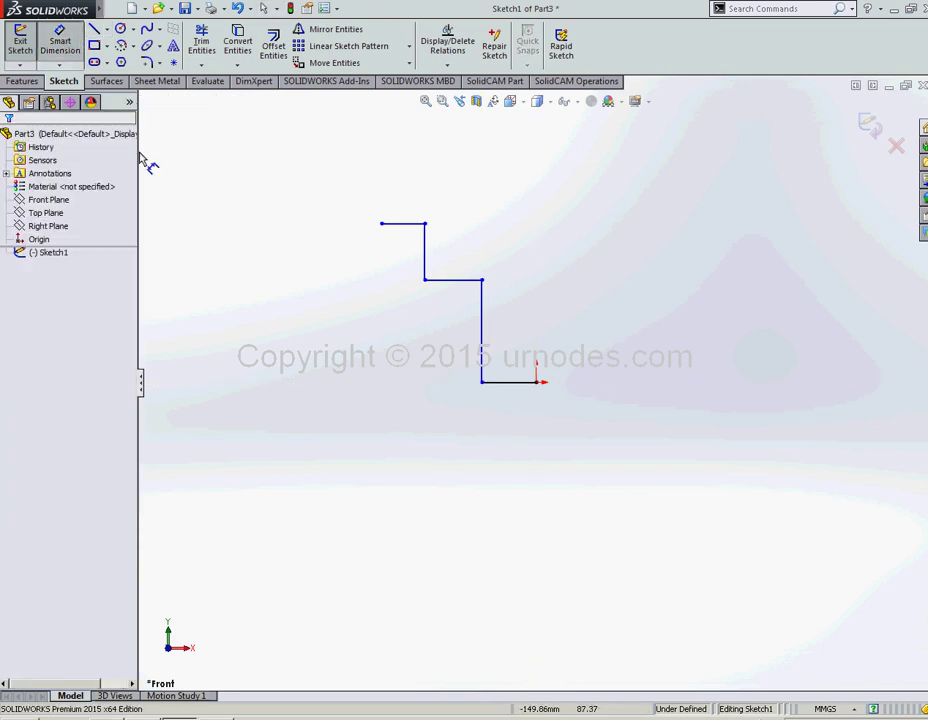
pyautogui.click(505, 383)
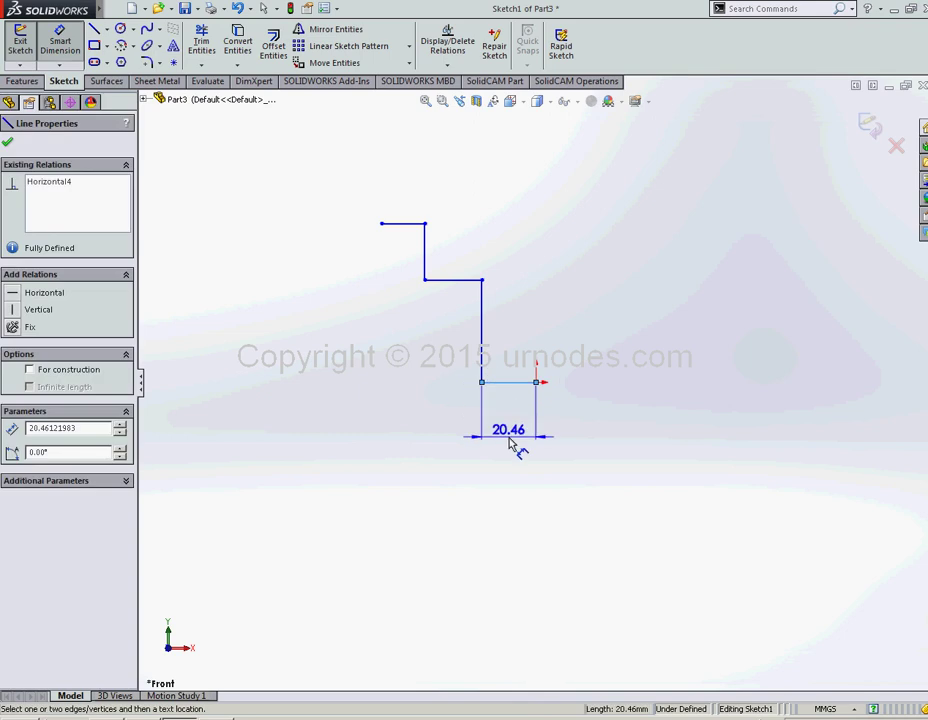
pyautogui.click(516, 390)
pyautogui.write('20')
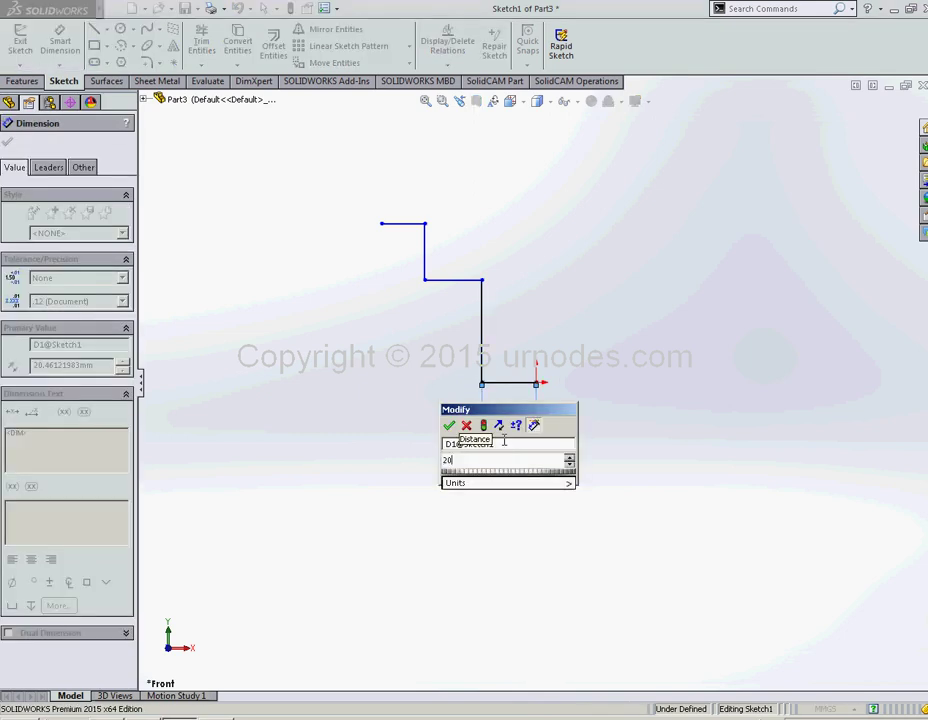
pyautogui.press('Return')
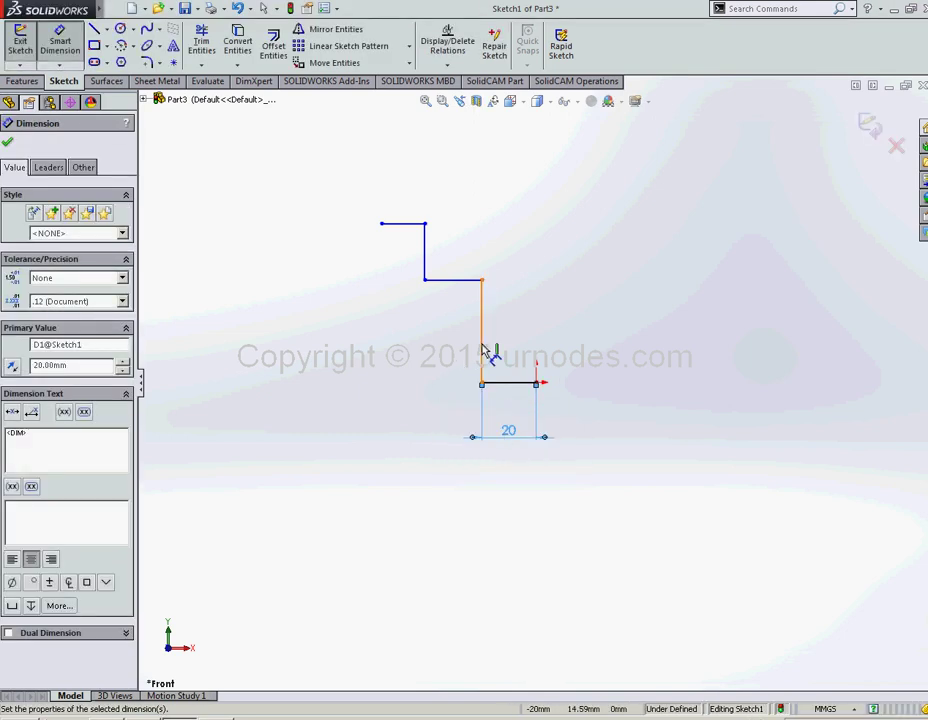
pyautogui.click(484, 342)
pyautogui.click(457, 405)
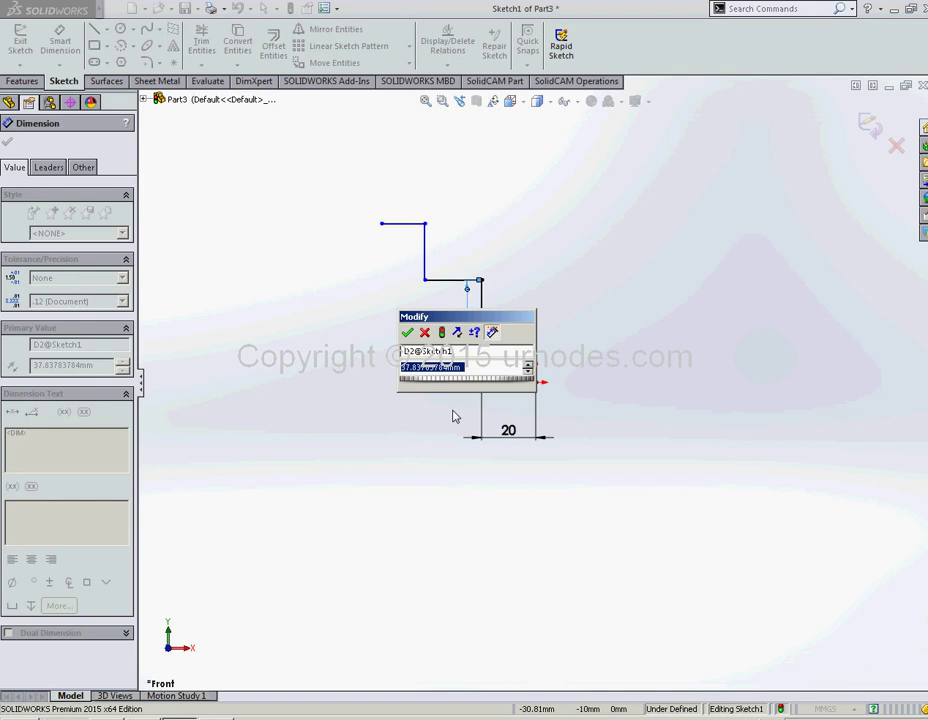
pyautogui.write('30')
pyautogui.press('Return')
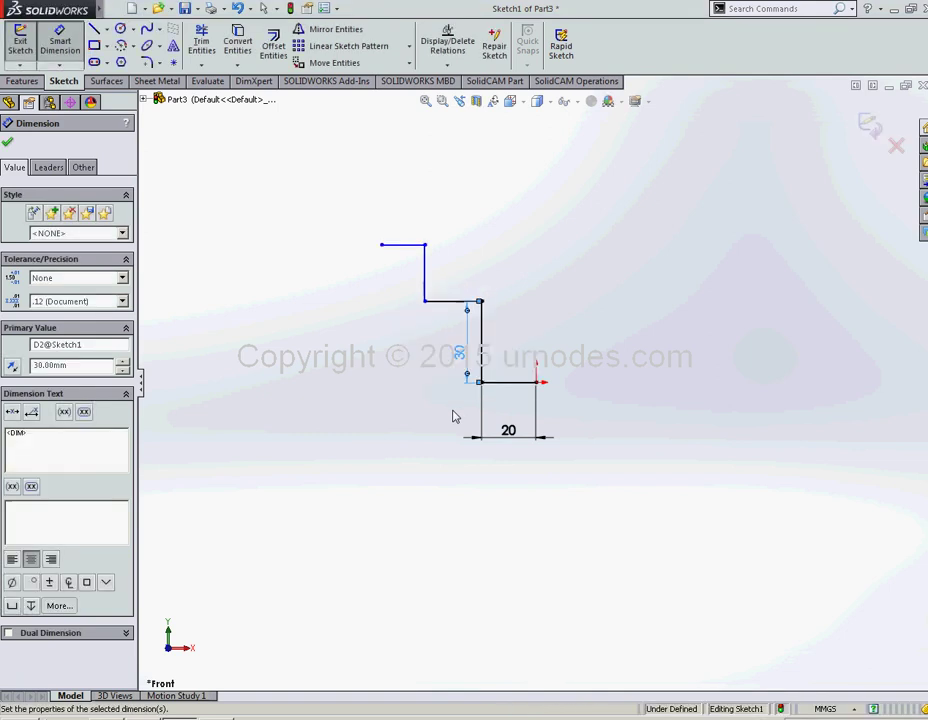
pyautogui.click(424, 287)
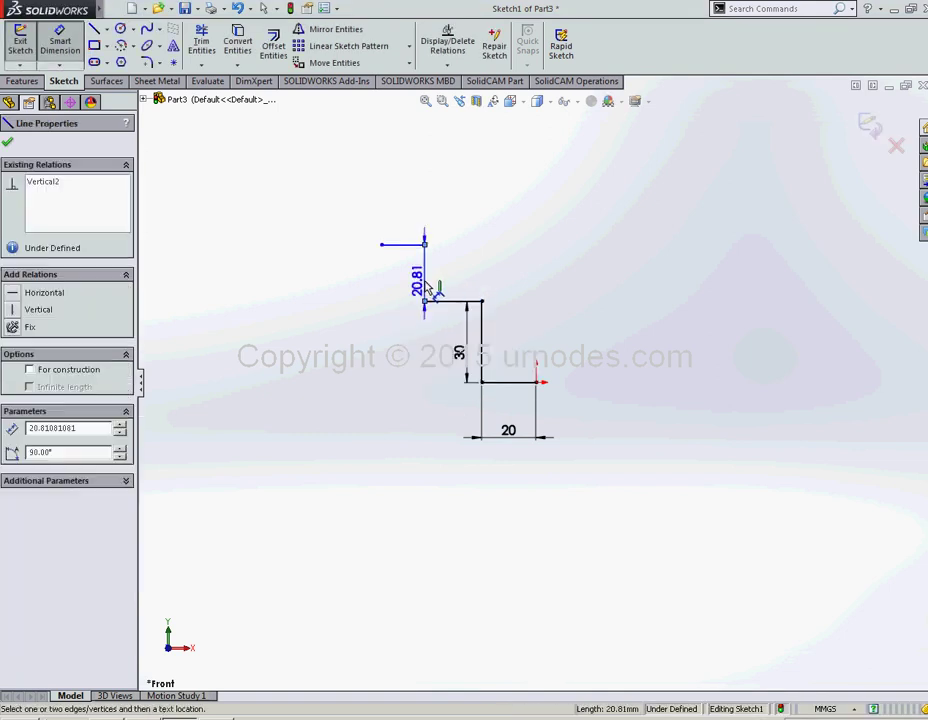
pyautogui.click(407, 287)
pyautogui.write('2')
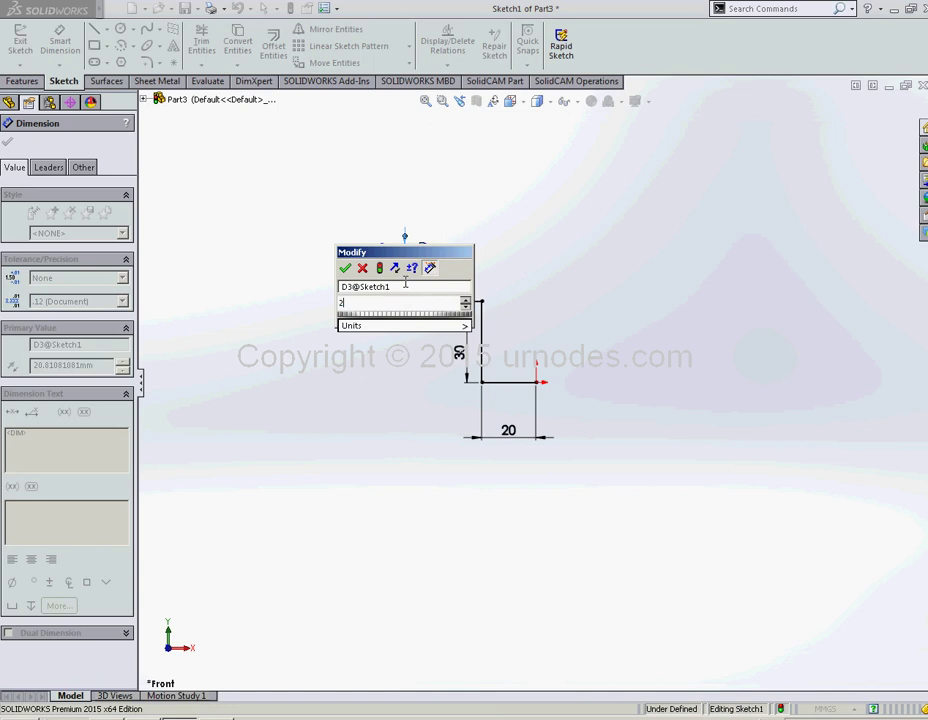
pyautogui.write('0')
pyautogui.press('Return')
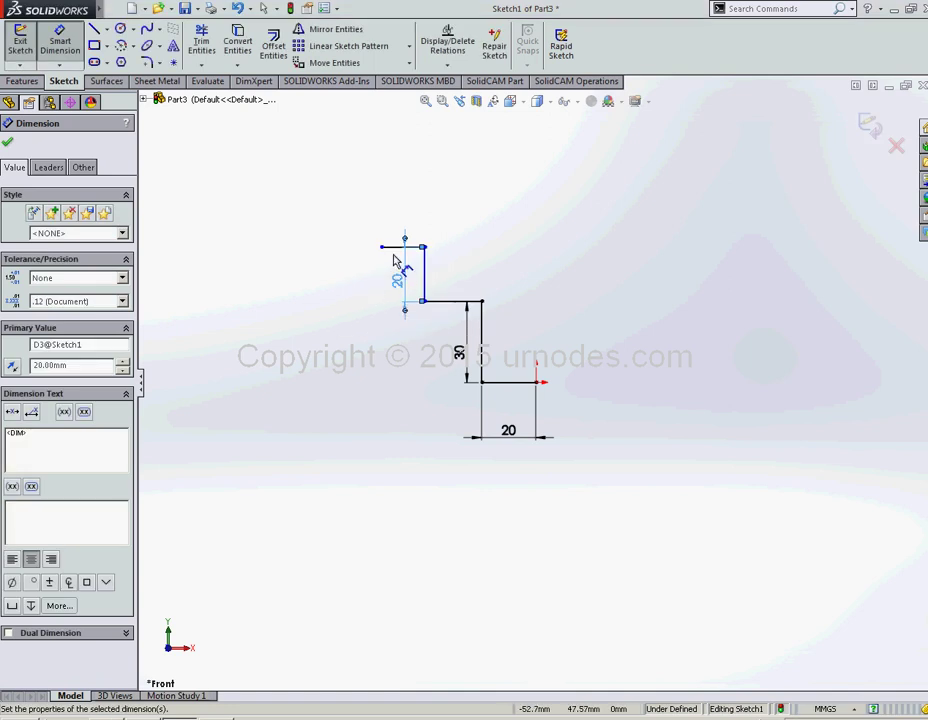
# Dimension the top line 15 mm and the middle line 20 mm, then close dimensioning
pyautogui.click(395, 248)
pyautogui.click(393, 358)
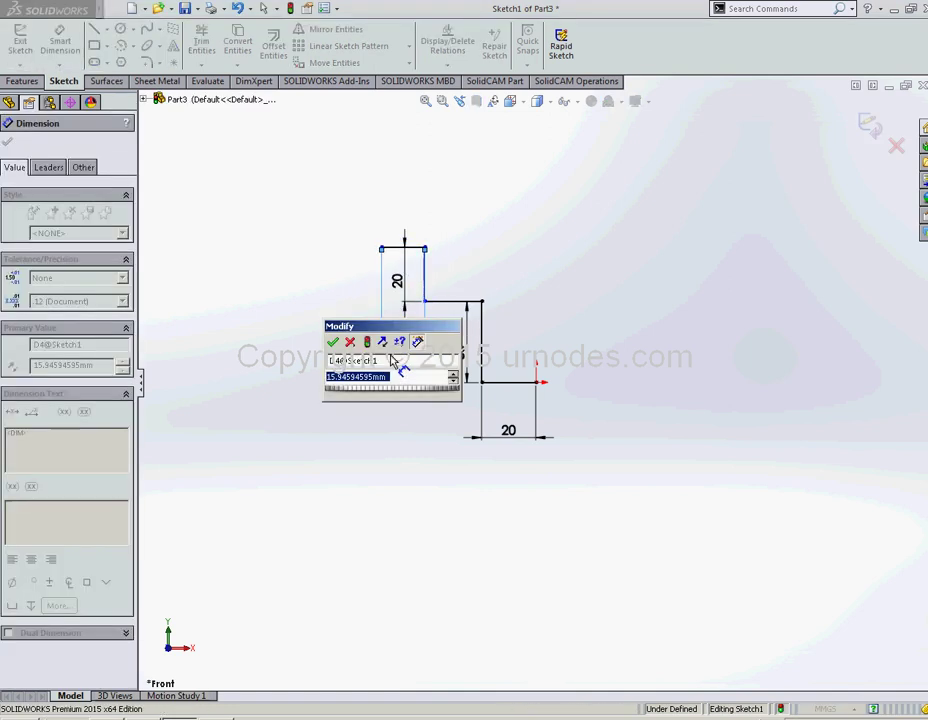
pyautogui.write('15')
pyautogui.press('Return')
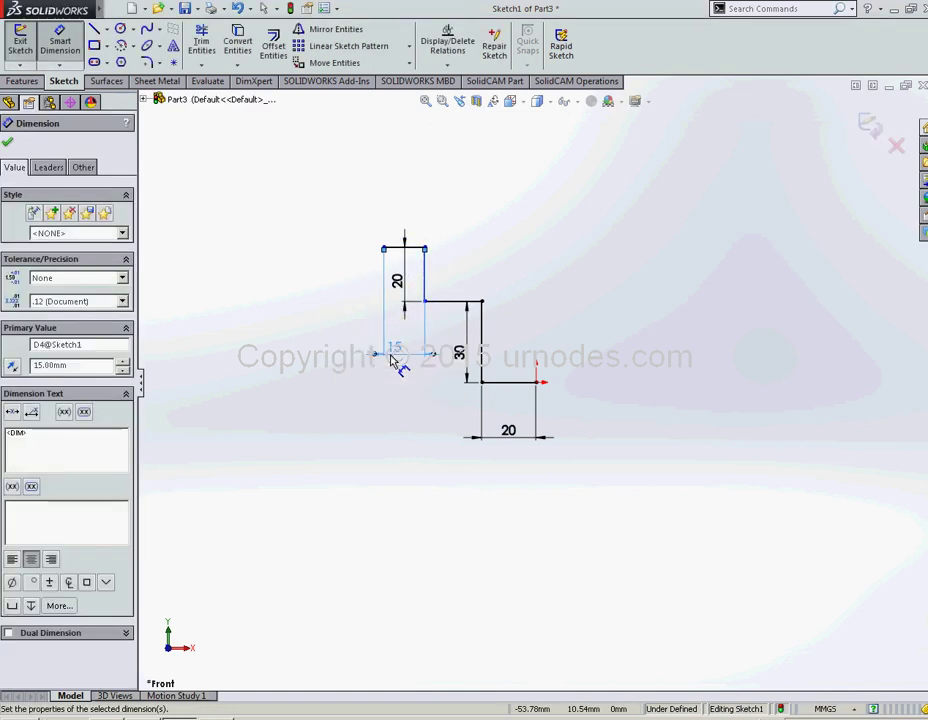
pyautogui.click(468, 302)
pyautogui.click(455, 350)
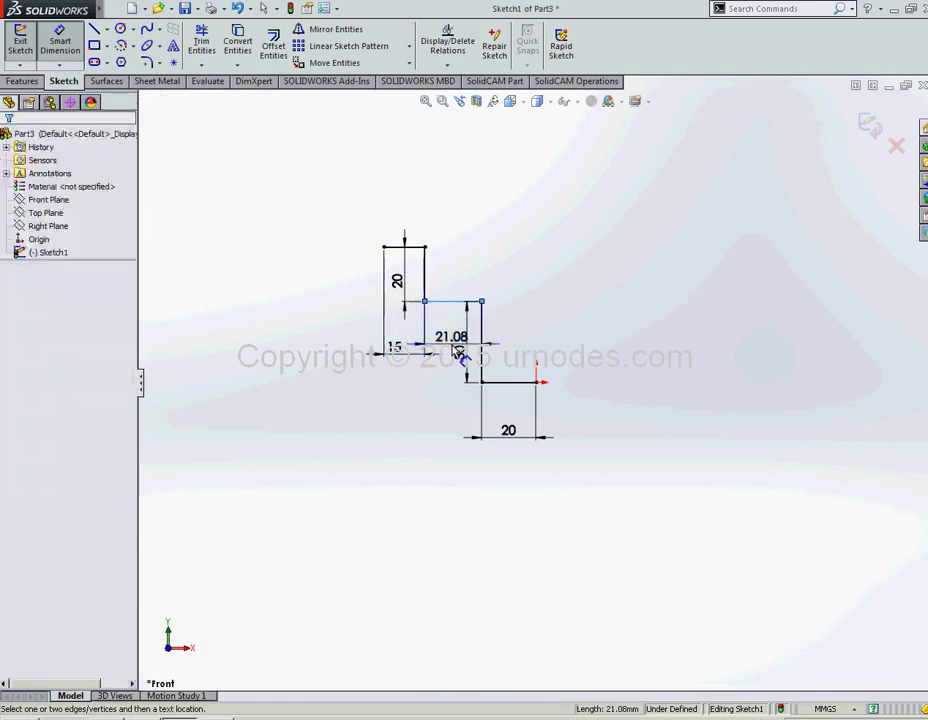
pyautogui.write('20')
pyautogui.press('Return')
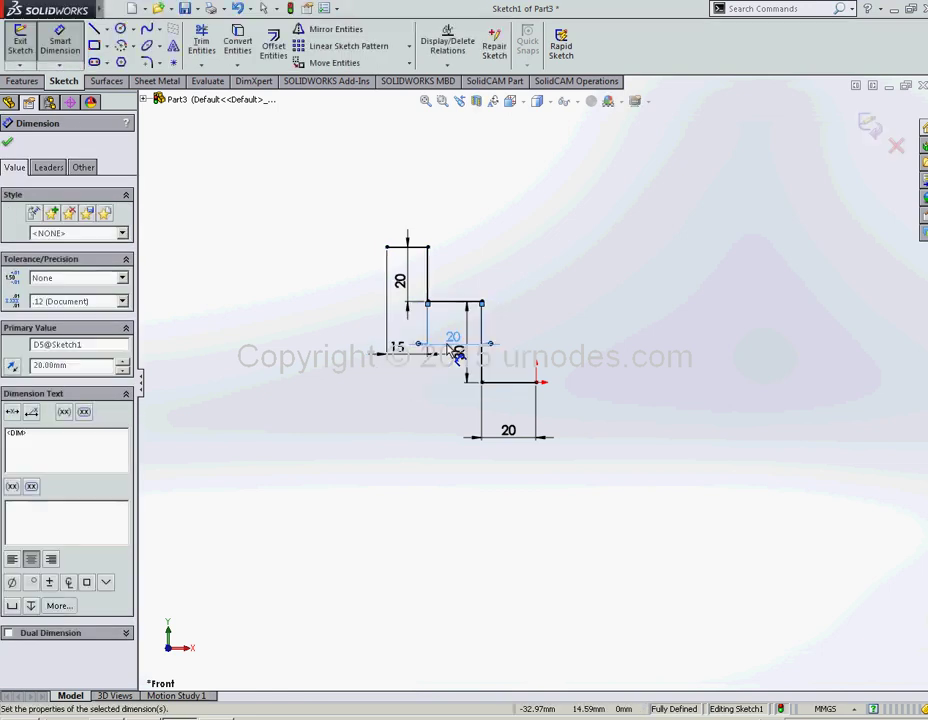
pyautogui.click(10, 145)
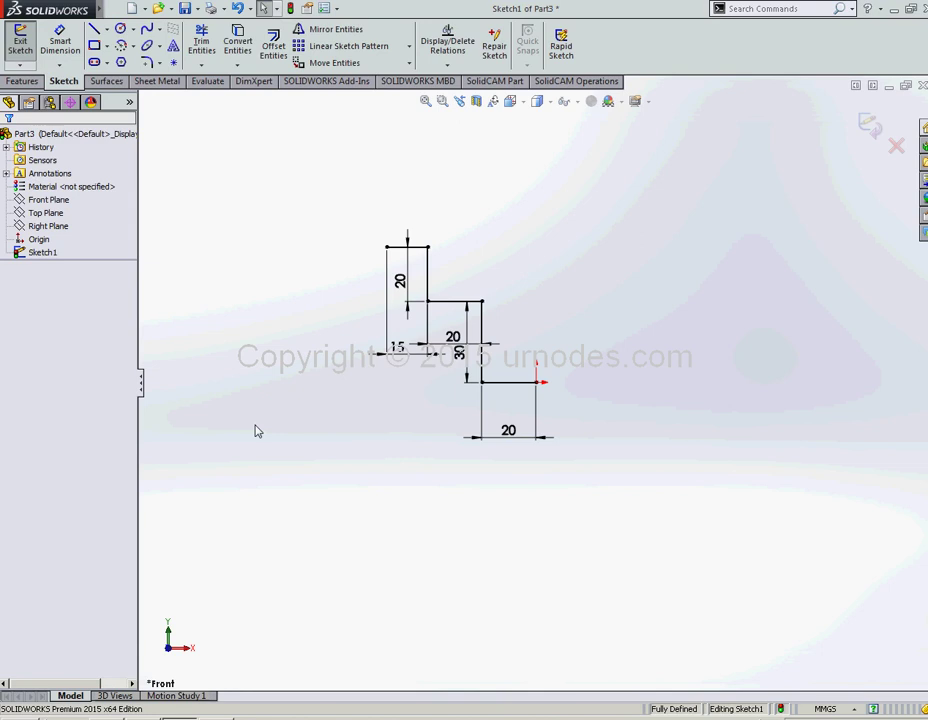
pyautogui.scroll(-2, 491, 288)
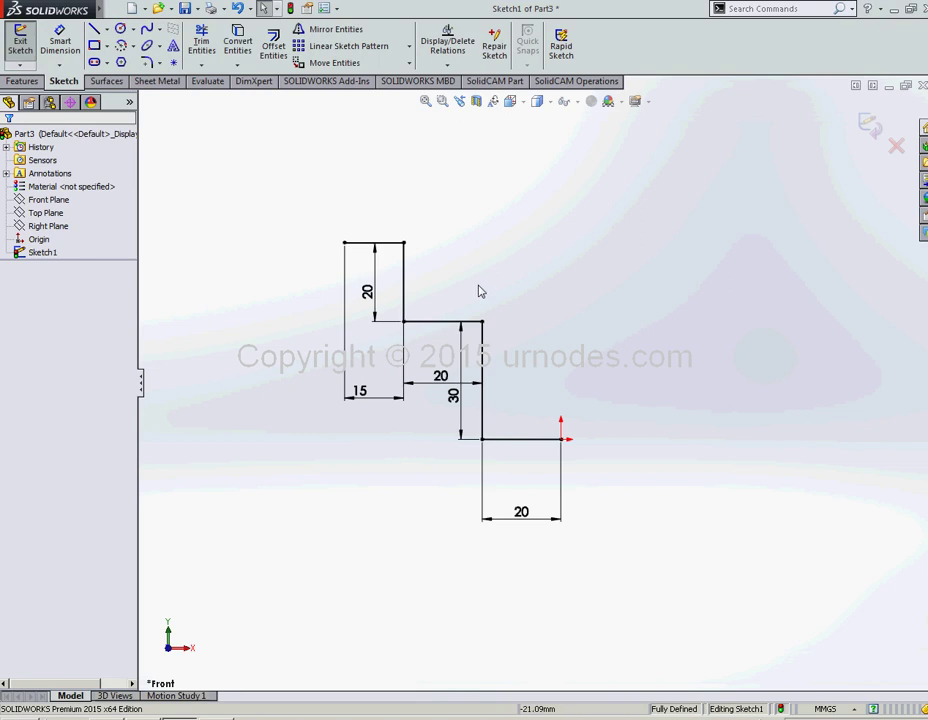
# Delete the upper vertical line and the top horizontal line
pyautogui.click(400, 296)
pyautogui.press('Escape')
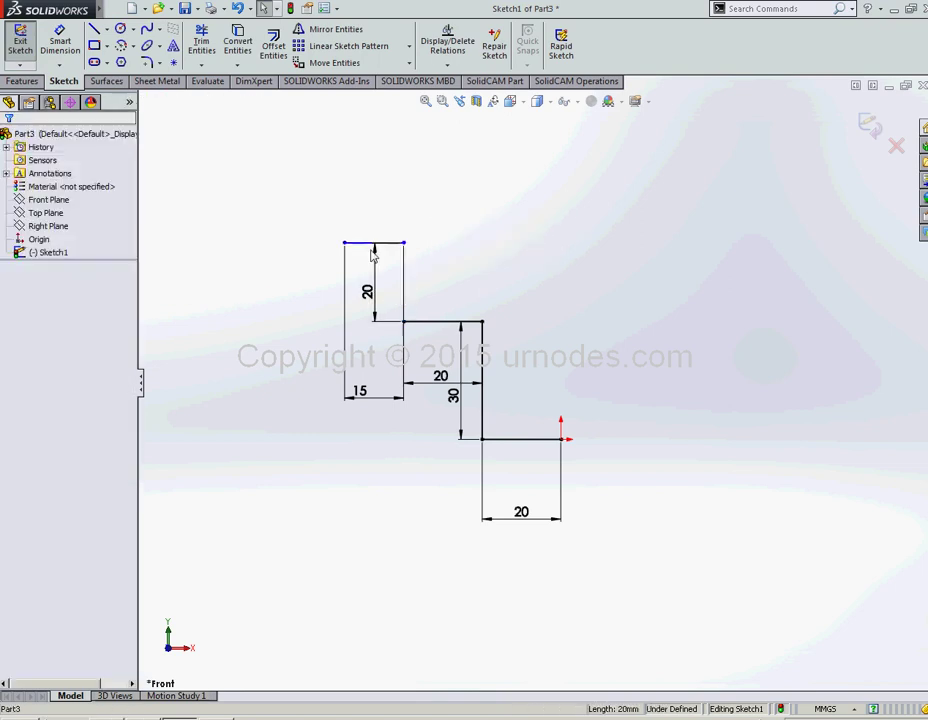
pyautogui.click(374, 243)
pyautogui.press('Delete')
pyautogui.click(384, 359)
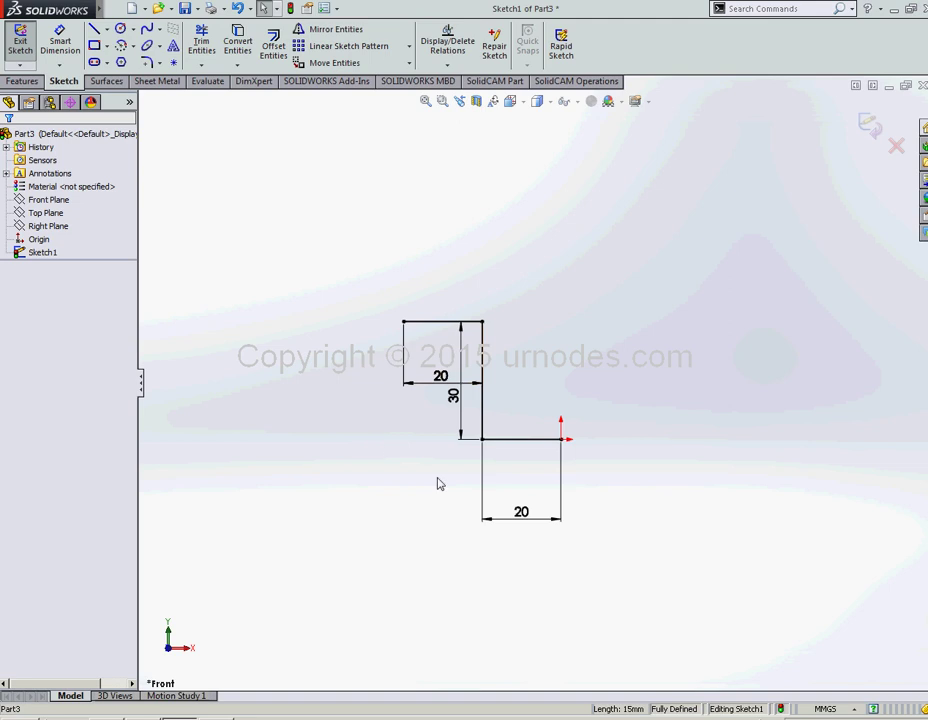
# Draw a chain of lines from the bottom-right corner to close the Z-shaped outline
pyautogui.click(94, 29)
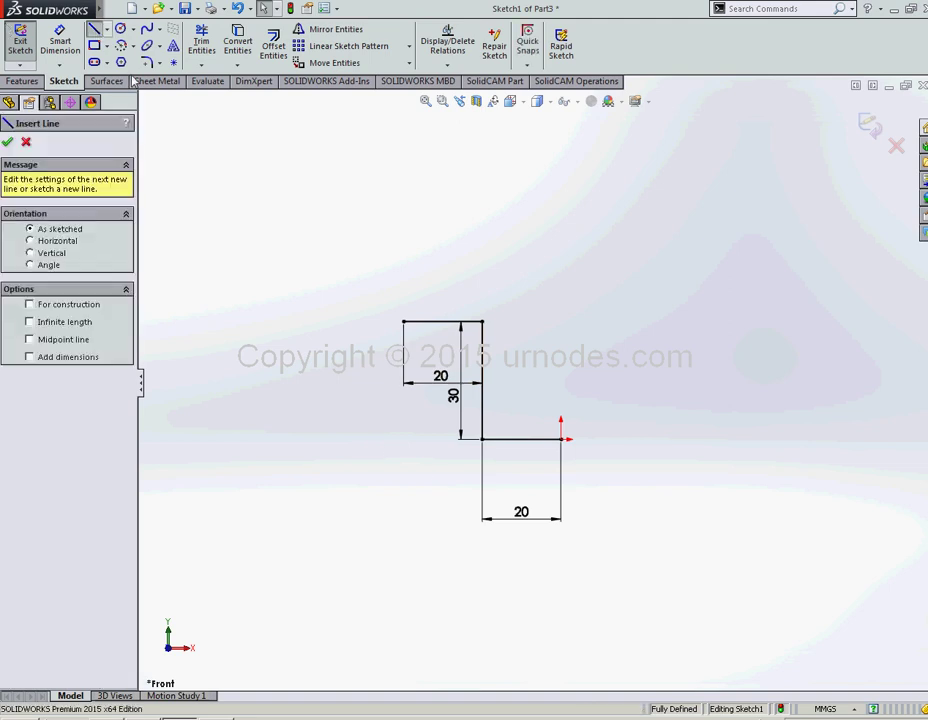
pyautogui.click(561, 439)
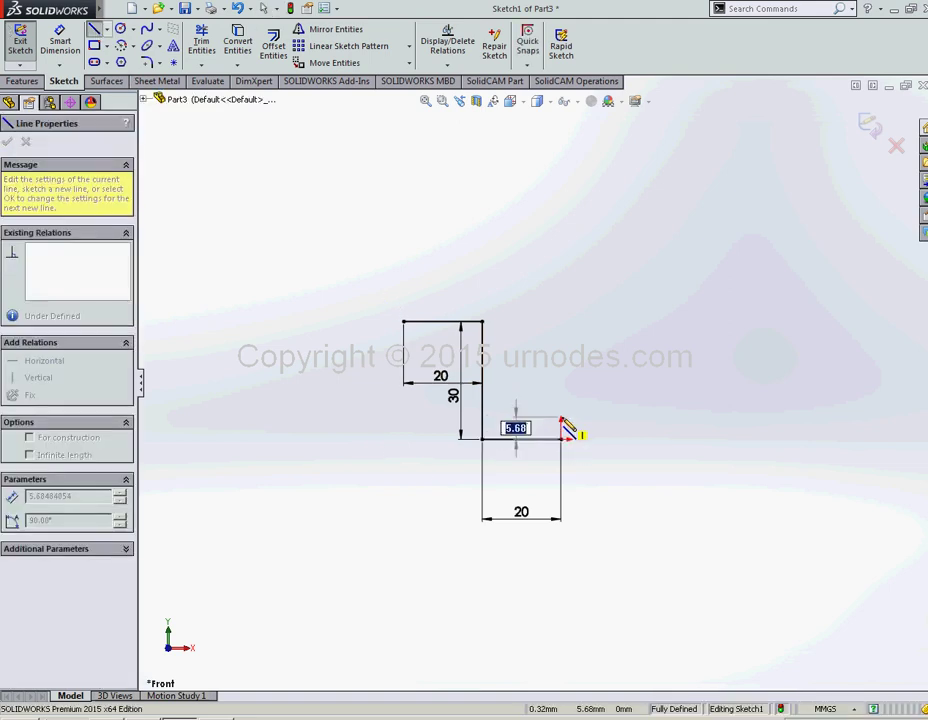
pyautogui.click(561, 417)
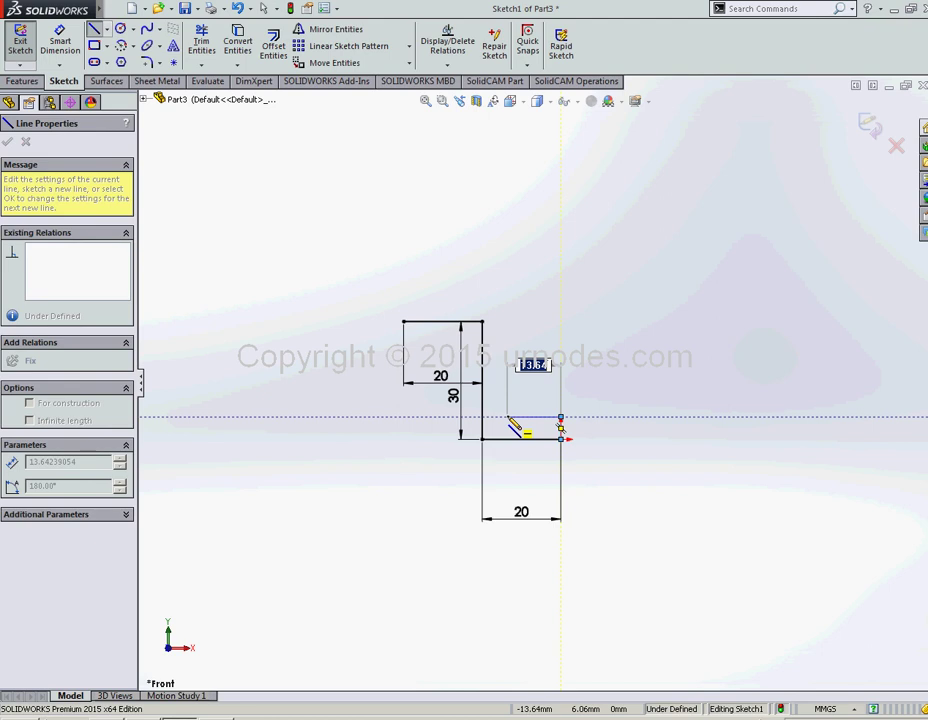
pyautogui.click(507, 417)
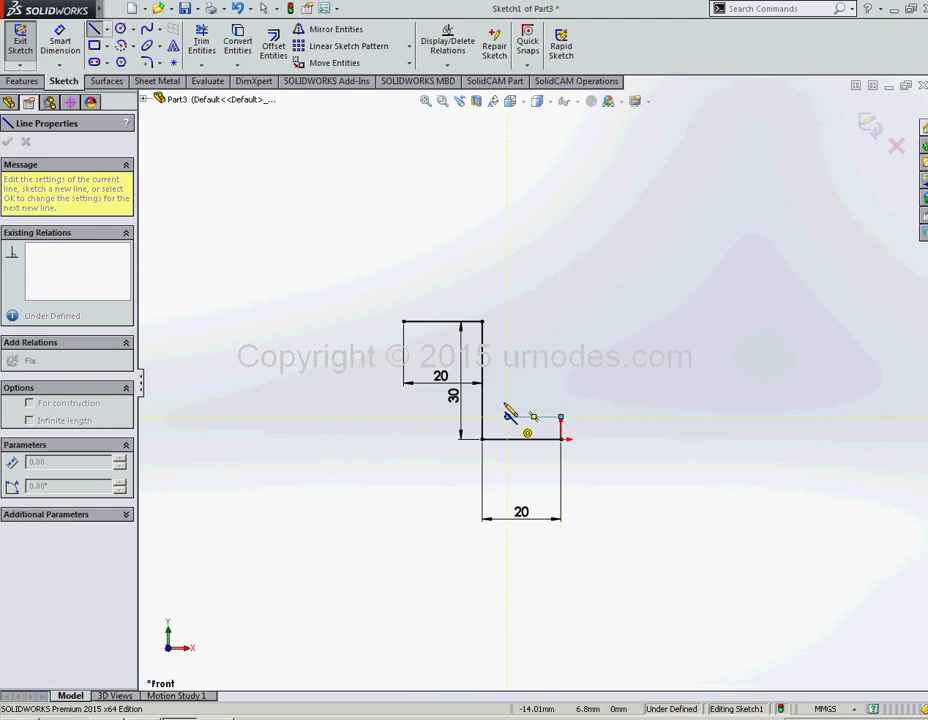
pyautogui.click(507, 295)
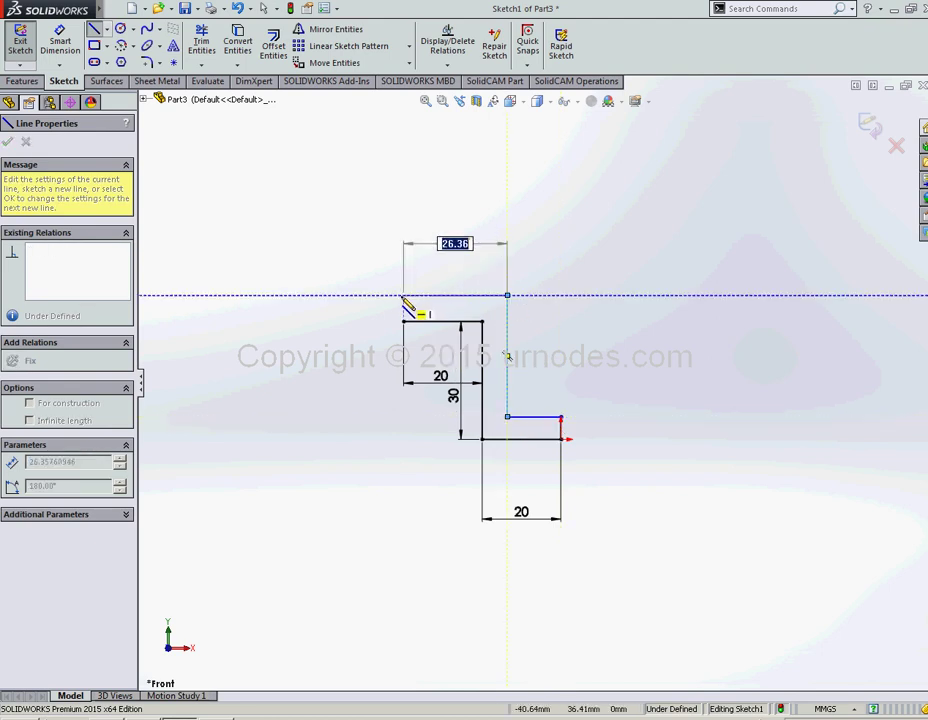
pyautogui.click(403, 295)
pyautogui.click(403, 322)
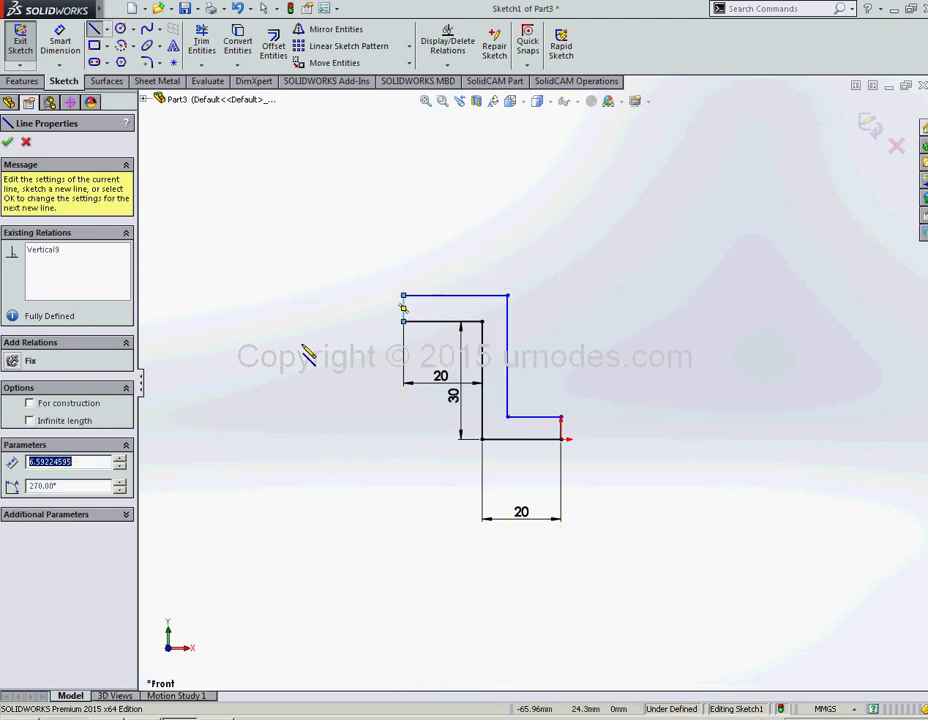
pyautogui.press('Escape')
pyautogui.click(61, 40)
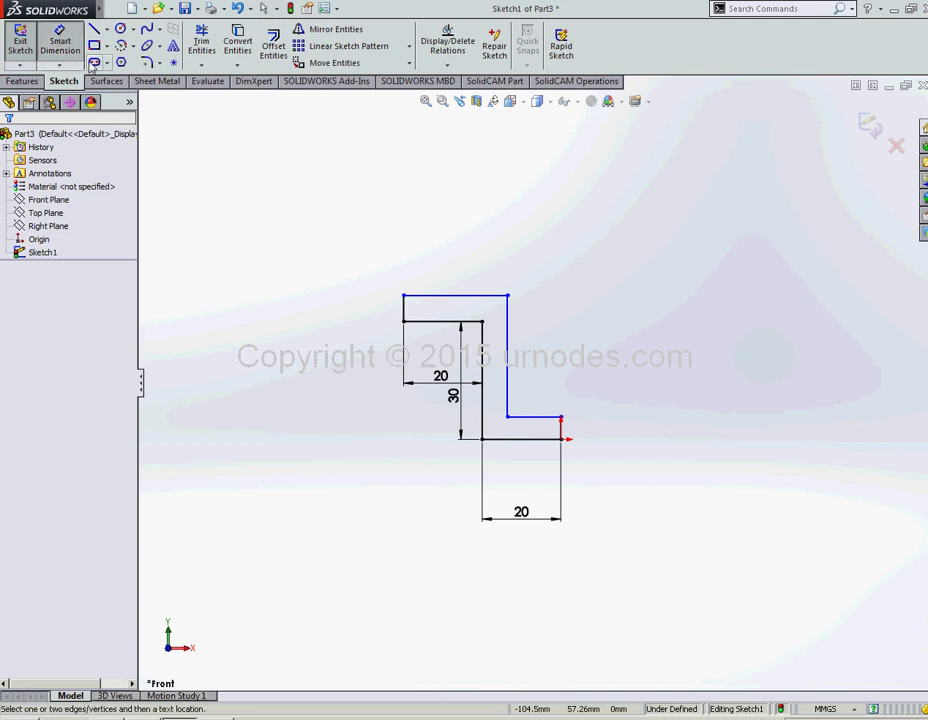
# Dimension the end, middle-leg and top-arm thicknesses at 5 mm each
pyautogui.click(563, 430)
pyautogui.click(598, 432)
pyautogui.write('5')
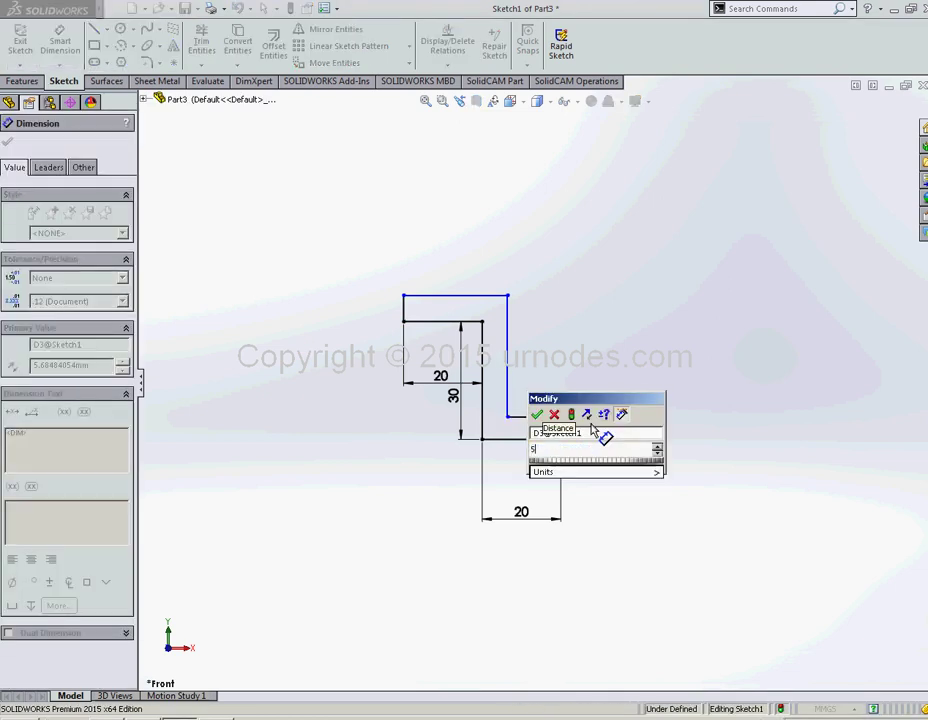
pyautogui.click(537, 414)
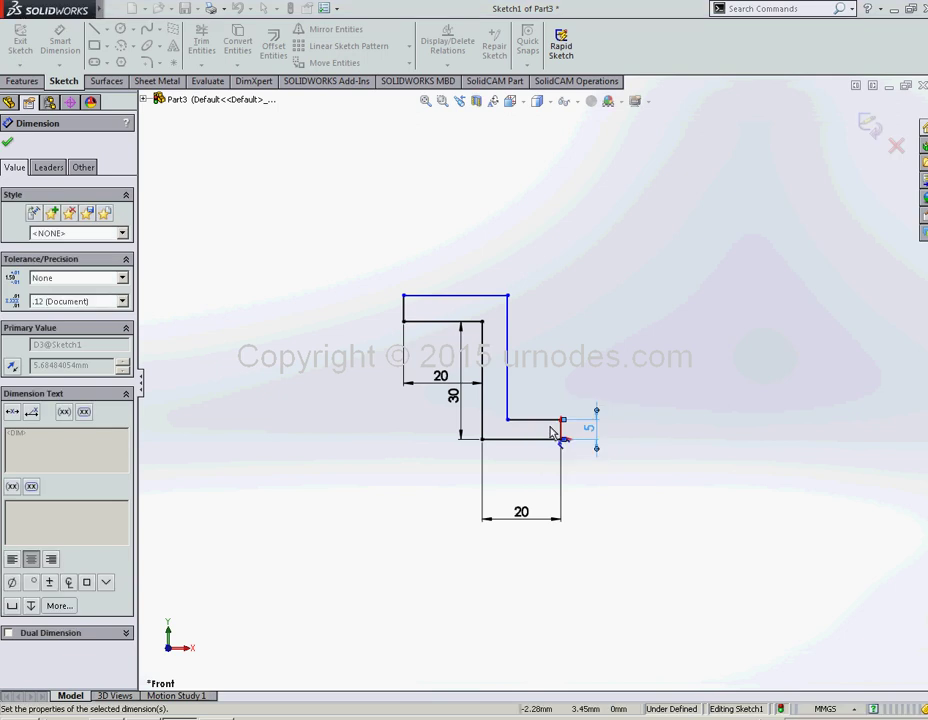
pyautogui.click(484, 378)
pyautogui.click(507, 374)
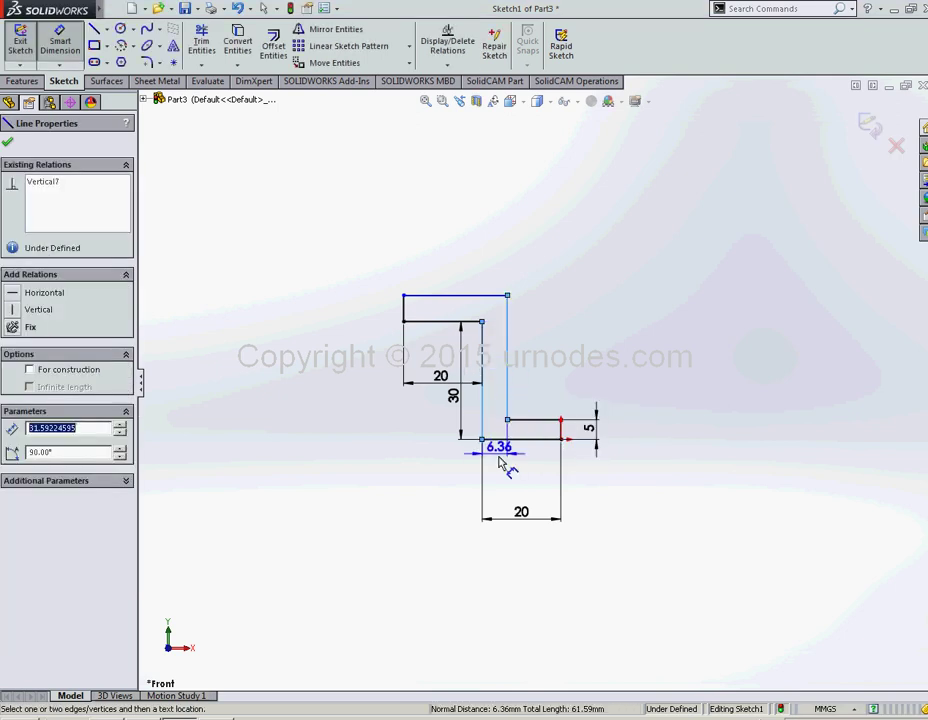
pyautogui.click(505, 462)
pyautogui.write('5')
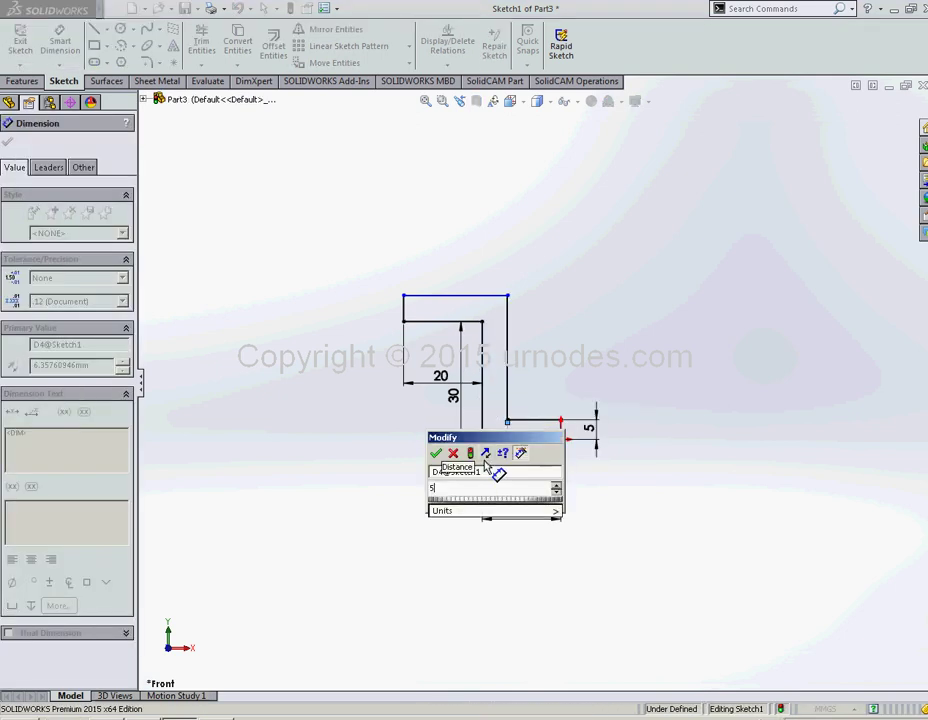
pyautogui.press('Return')
pyautogui.click(440, 322)
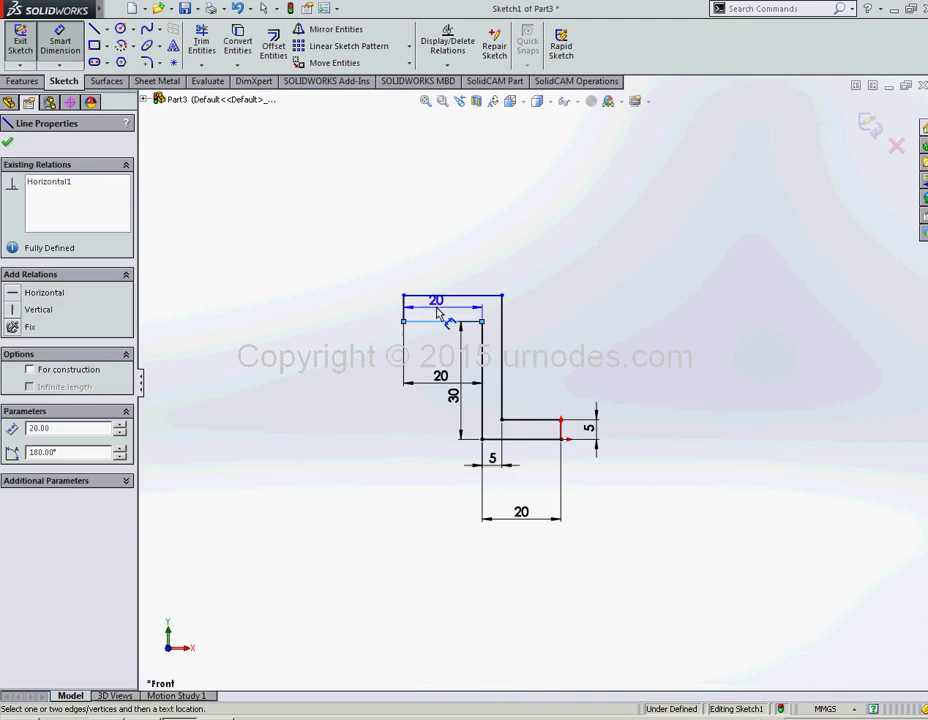
pyautogui.click(441, 296)
pyautogui.click(360, 322)
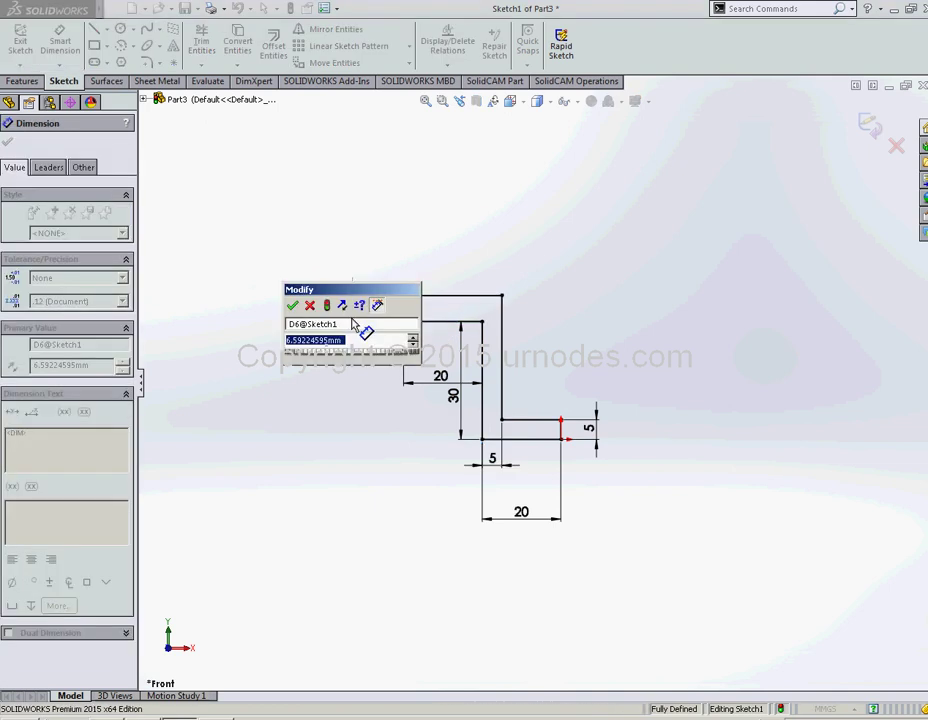
pyautogui.write('5')
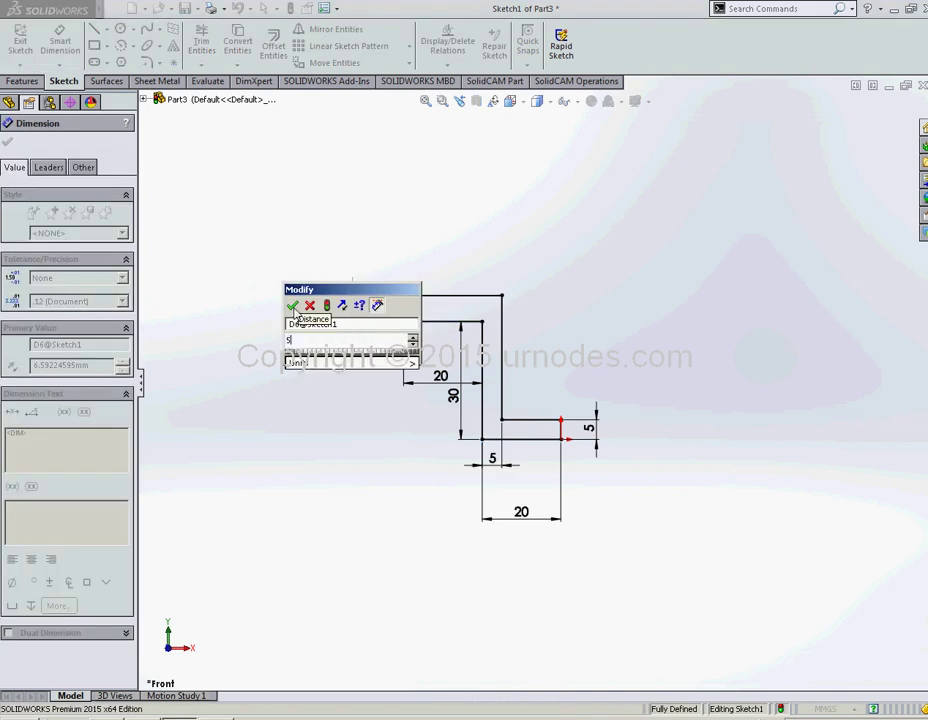
pyautogui.press('Return')
# Move the 30 and 20 dimensions clear of the profile and exit the sketch
pyautogui.click(7, 146)
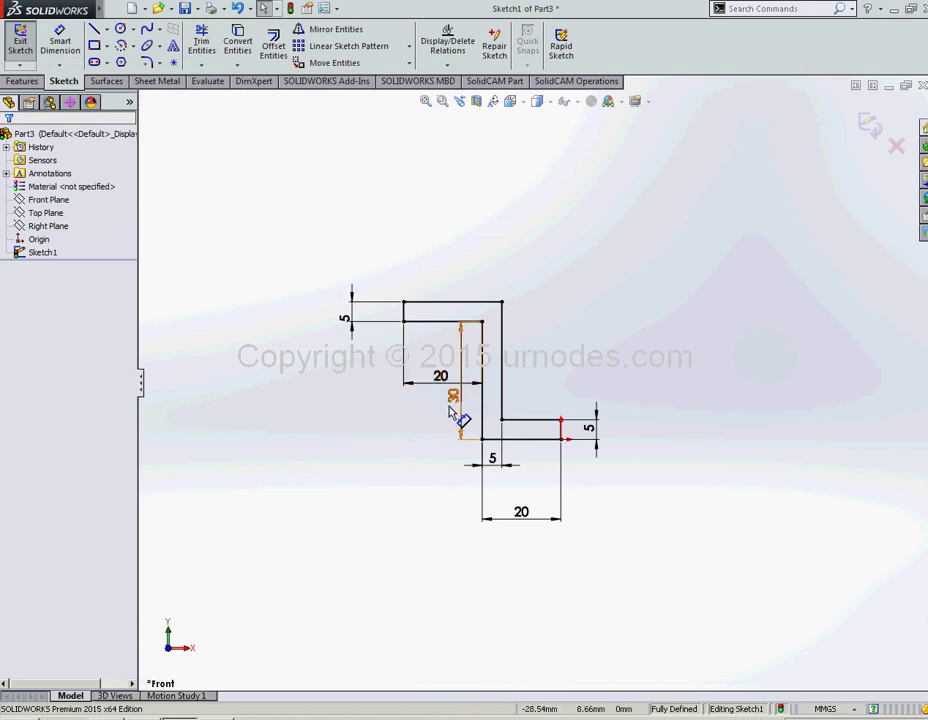
pyautogui.moveTo(452, 400); pyautogui.dragTo(352, 405)
pyautogui.click(366, 543)
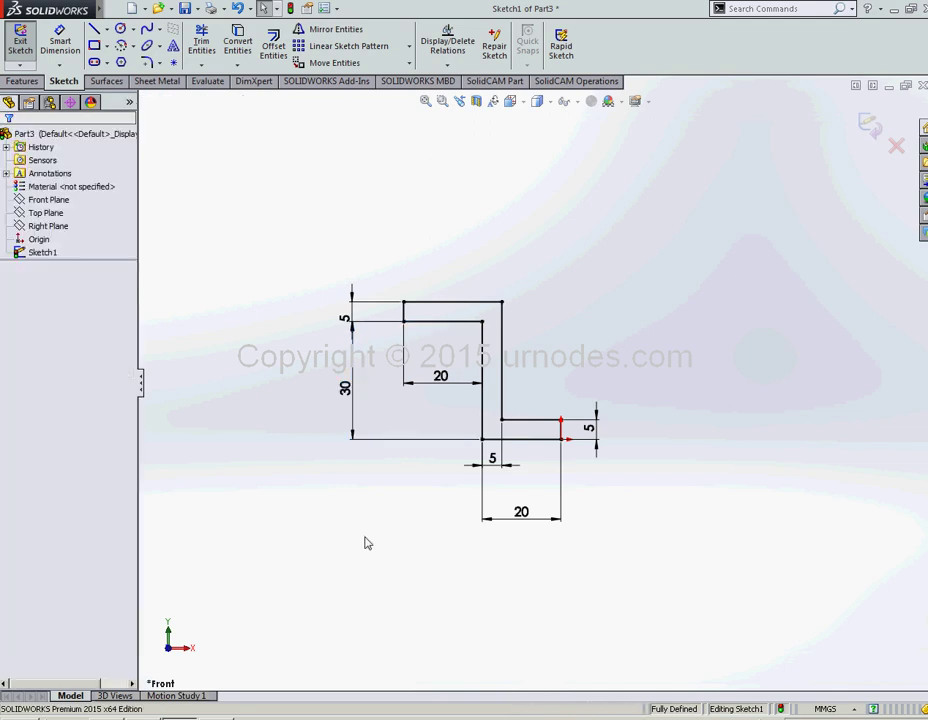
pyautogui.moveTo(452, 379); pyautogui.dragTo(459, 518)
pyautogui.click(447, 582)
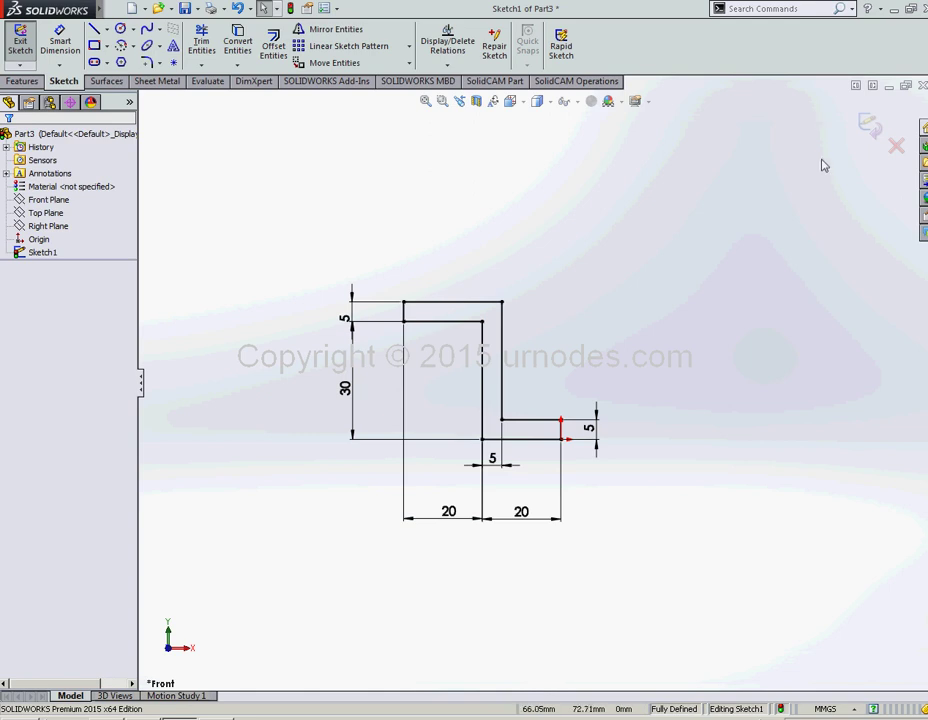
pyautogui.click(869, 127)
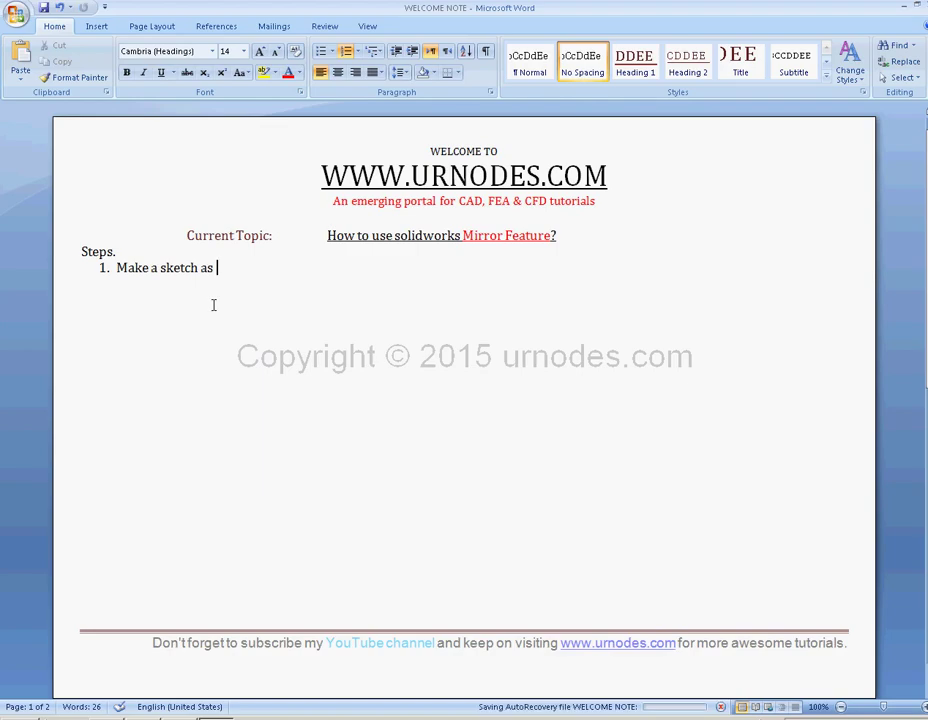
# Complete 'Make a sketch as shown' and add step 2 'Use extrude boss feature to give depth'
pyautogui.write('shown')
pyautogui.press('Return')
pyautogui.write('us')
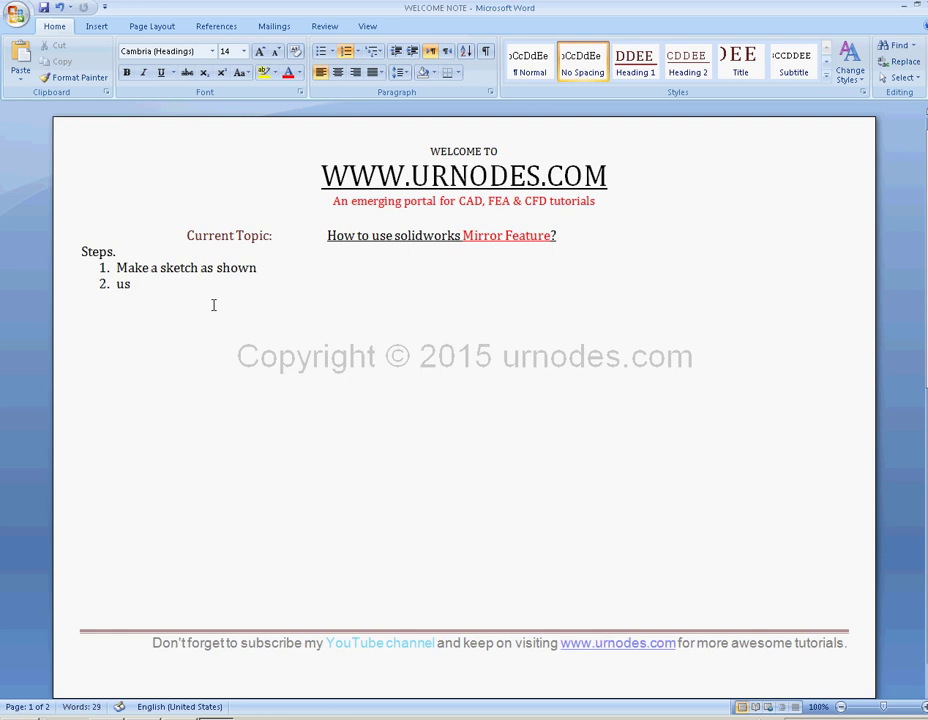
pyautogui.write('Use extru')
pyautogui.write('de')
pyautogui.write(' boss feature to give depth')
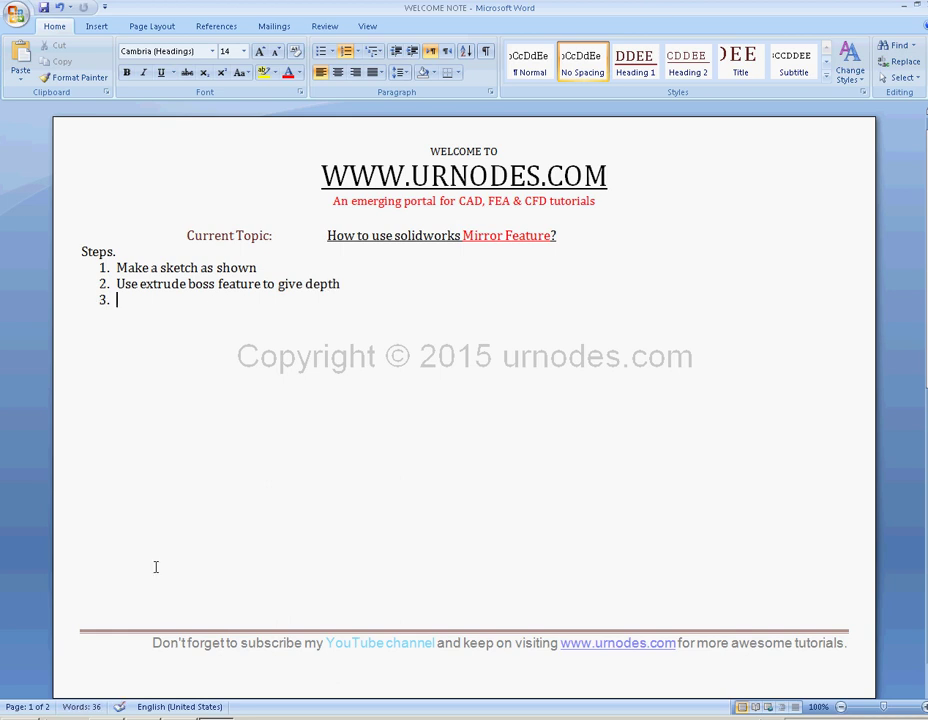
pyautogui.hotkey('alt', 'Tab')
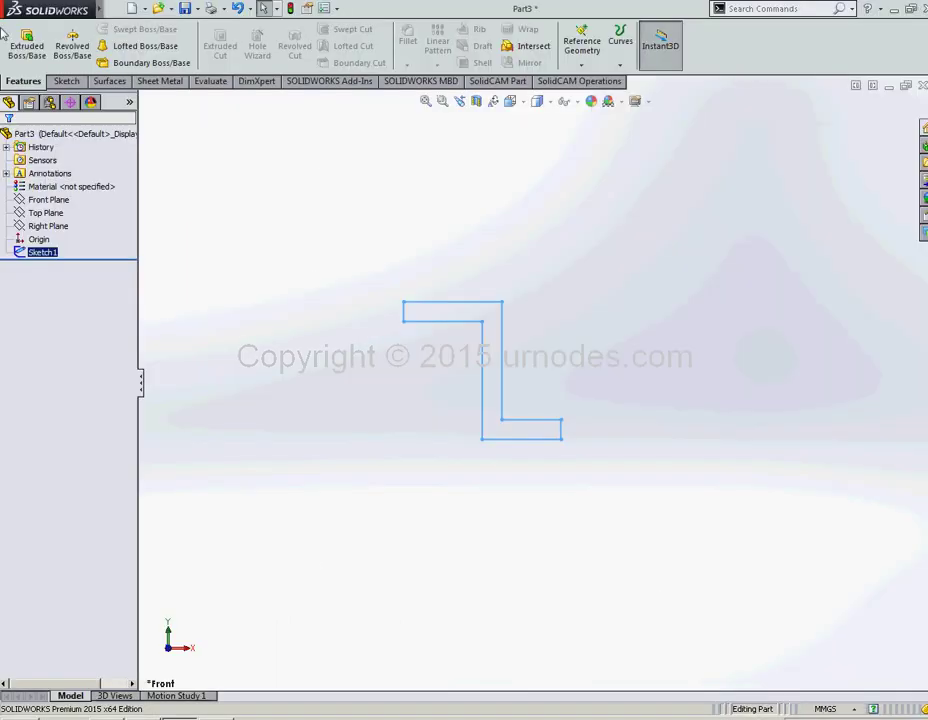
# Apply the Plain White background scene
pyautogui.click(27, 42)
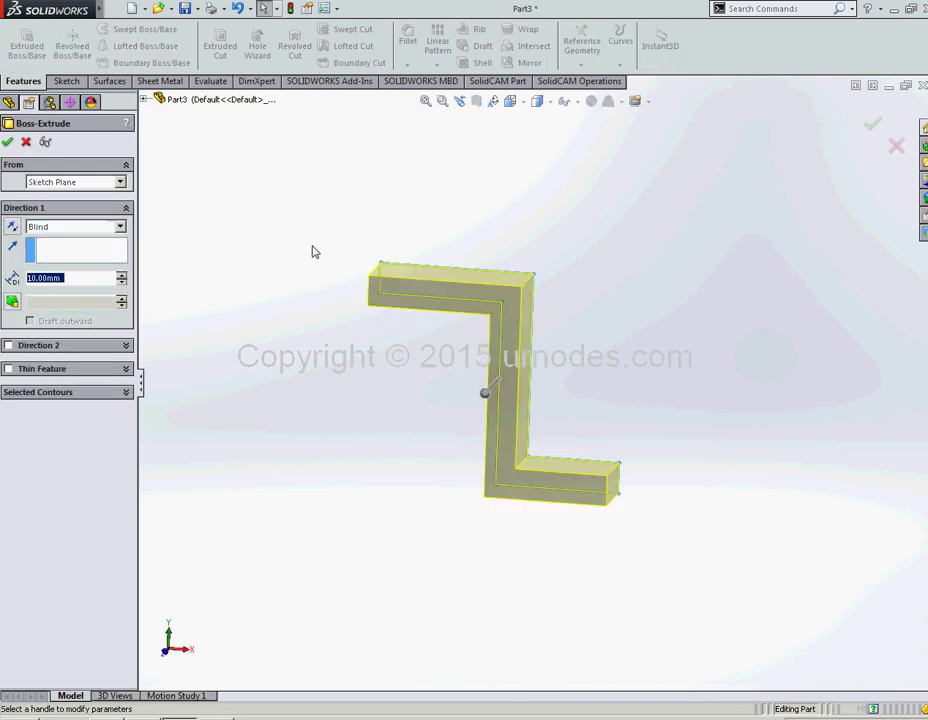
pyautogui.click(26, 142)
pyautogui.click(642, 103)
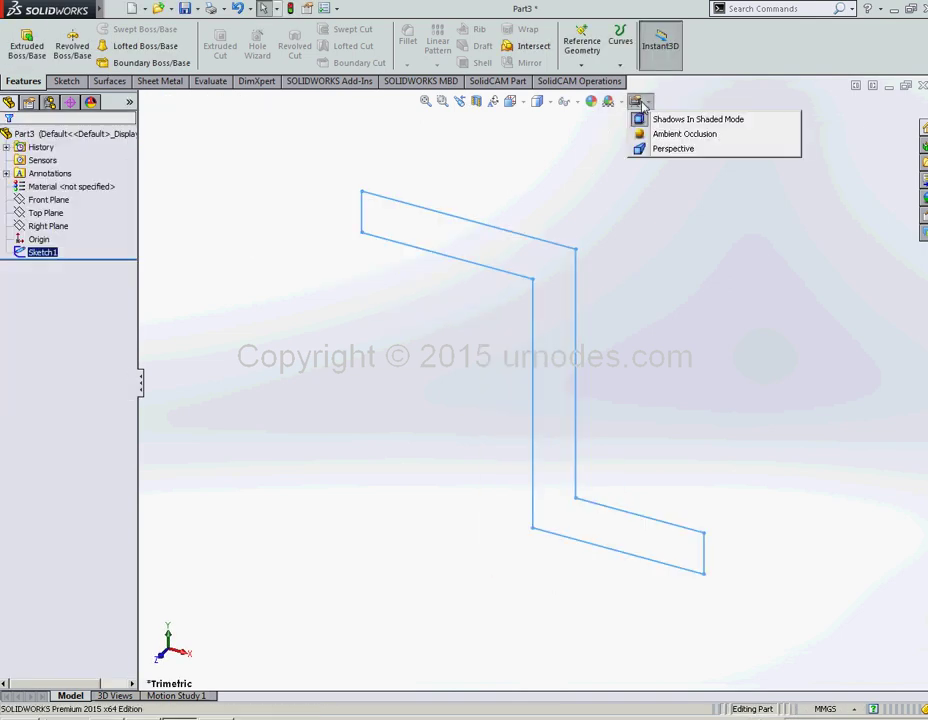
pyautogui.click(616, 101)
pyautogui.click(625, 119)
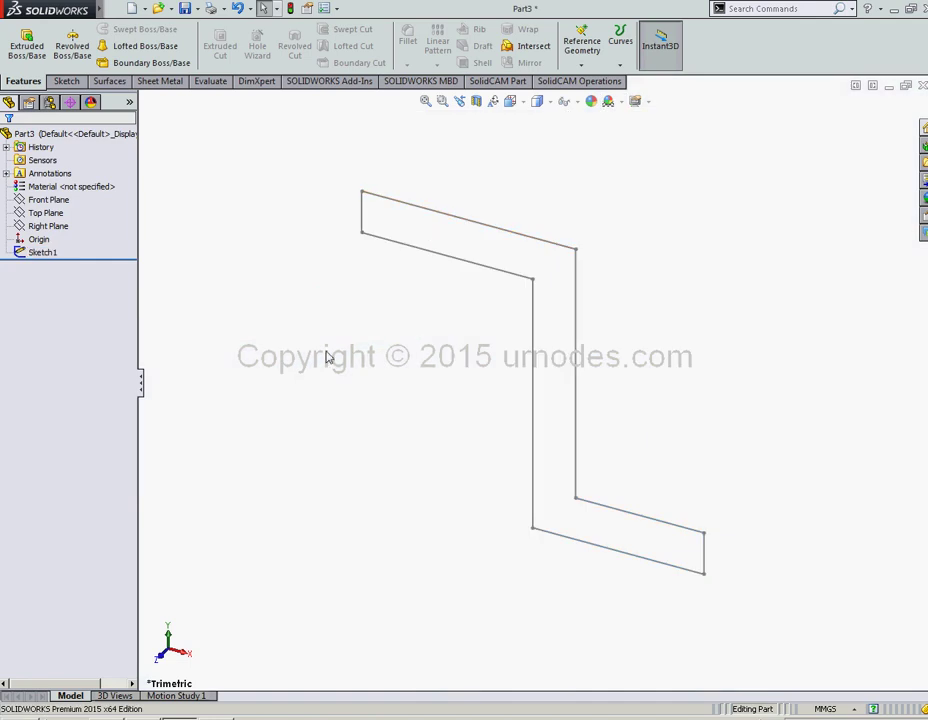
# Extrude Sketch1 10 mm Blind to create Boss-Extrude1
pyautogui.click(30, 253)
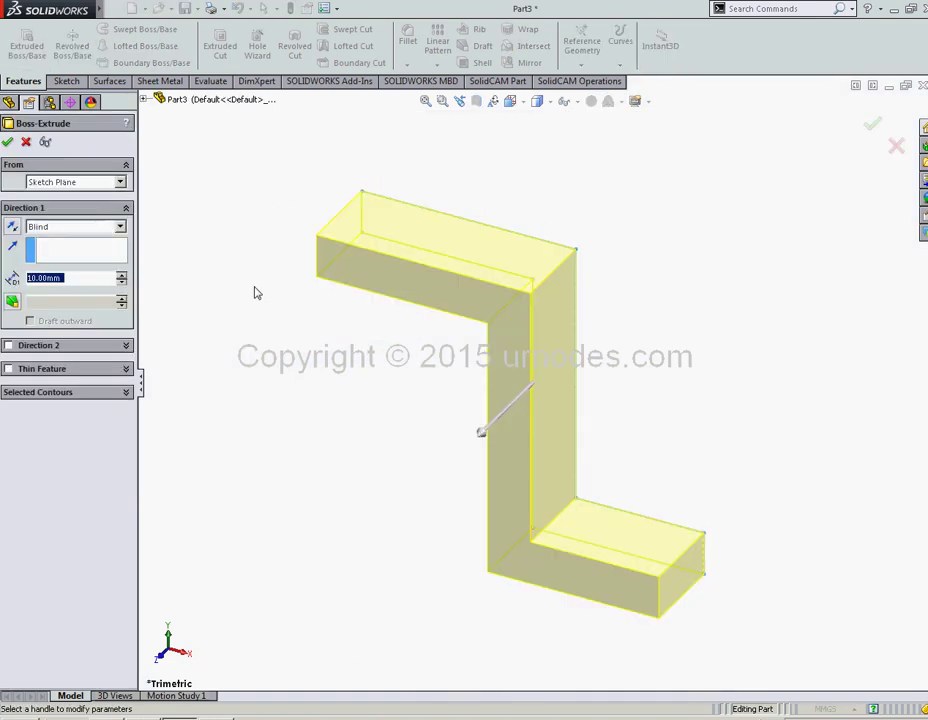
pyautogui.moveTo(300, 323); pyautogui.dragTo(302, 349, button='middle')
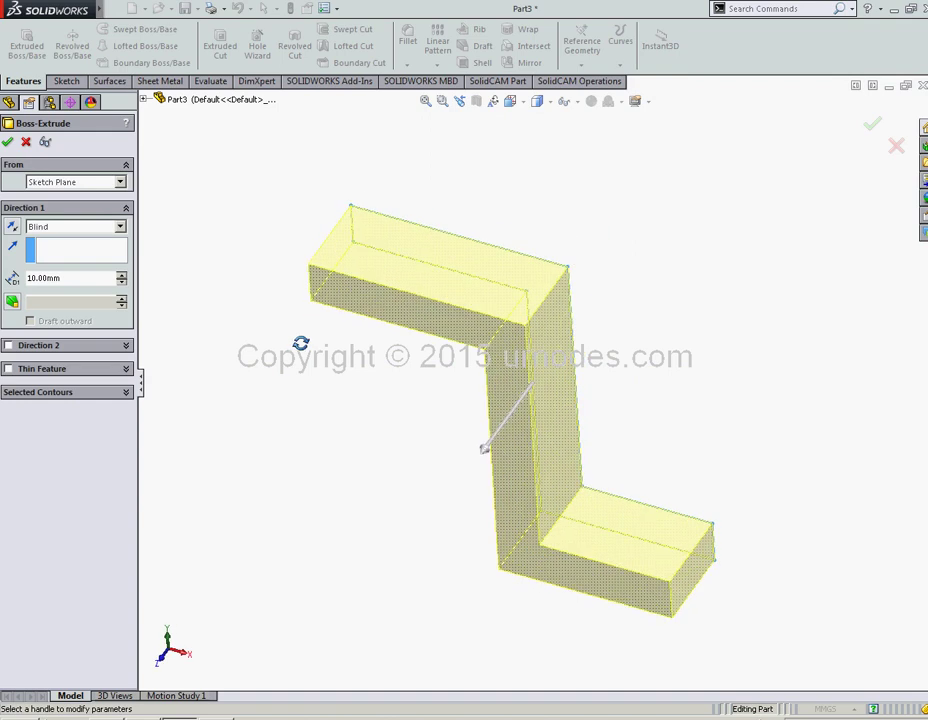
pyautogui.click(9, 143)
pyautogui.scroll(3, 535, 385)
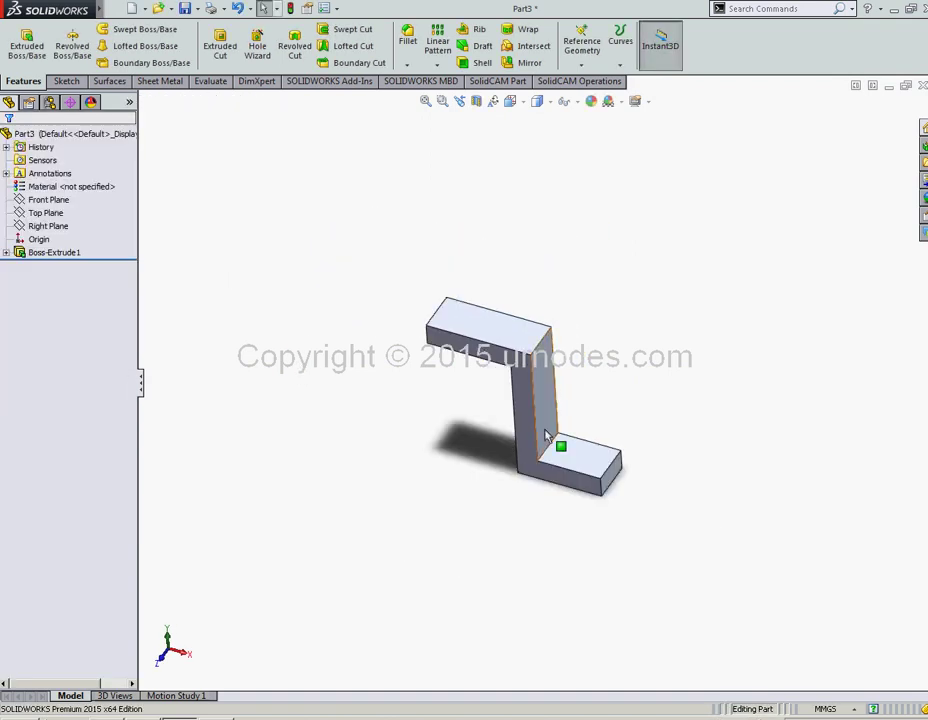
pyautogui.scroll(-3, 546, 437)
# Turn off Shadows In Shaded Mode and orbit the model toward a front view
pyautogui.click(646, 101)
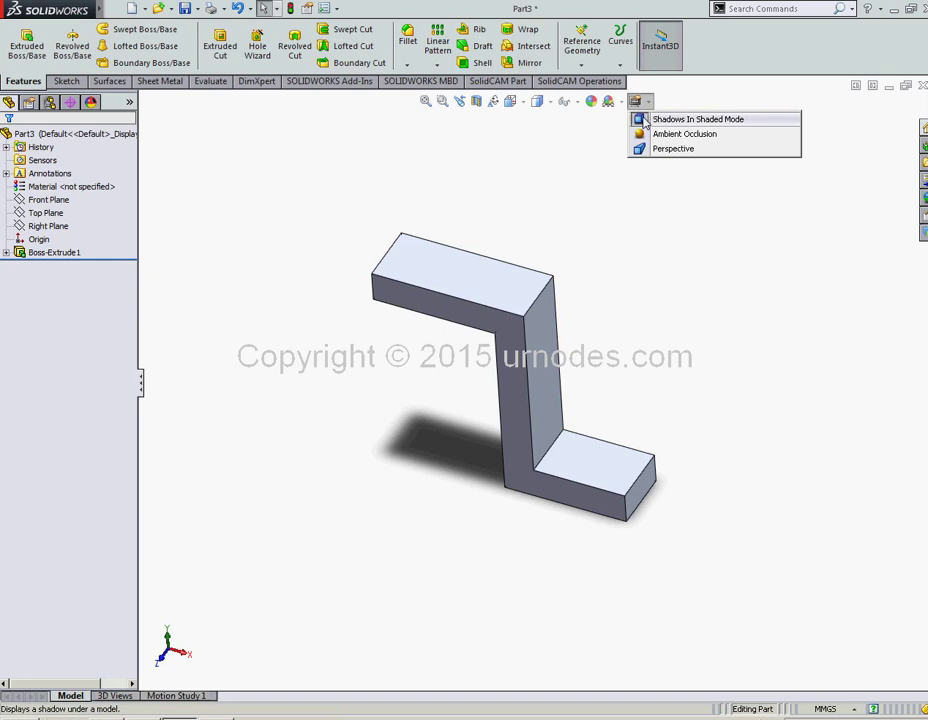
pyautogui.click(644, 120)
pyautogui.moveTo(561, 241)
pyautogui.mouseDown(button='middle')
pyautogui.moveTo(555, 414)
pyautogui.moveTo(603, 400)
pyautogui.moveTo(561, 395)
pyautogui.moveTo(585, 380)
pyautogui.moveTo(553, 396)
pyautogui.mouseUp(button='middle')
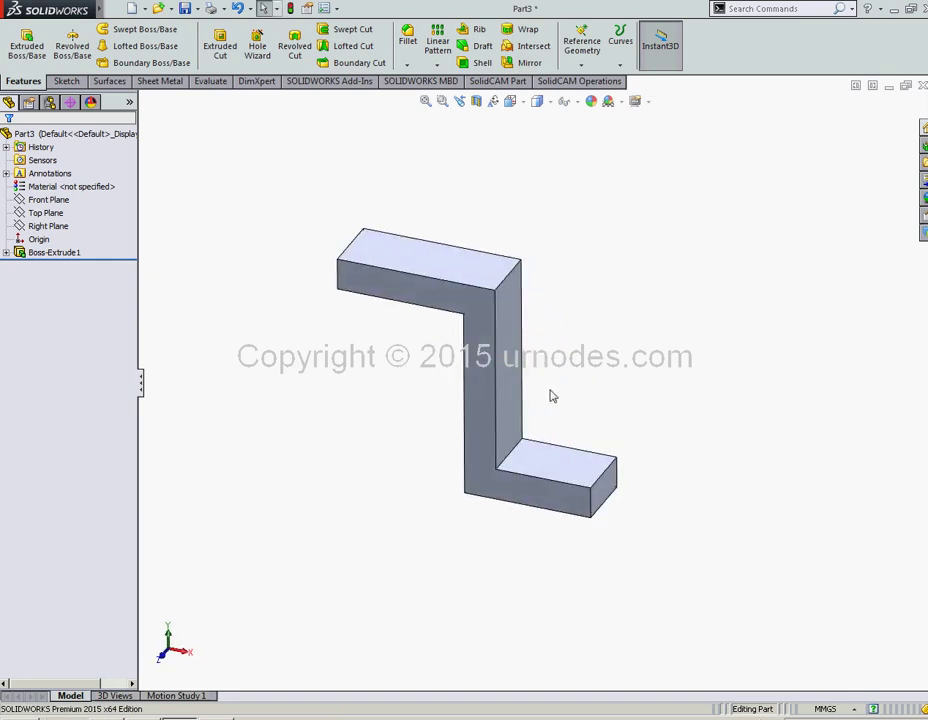
pyautogui.scroll(1, 538, 396)
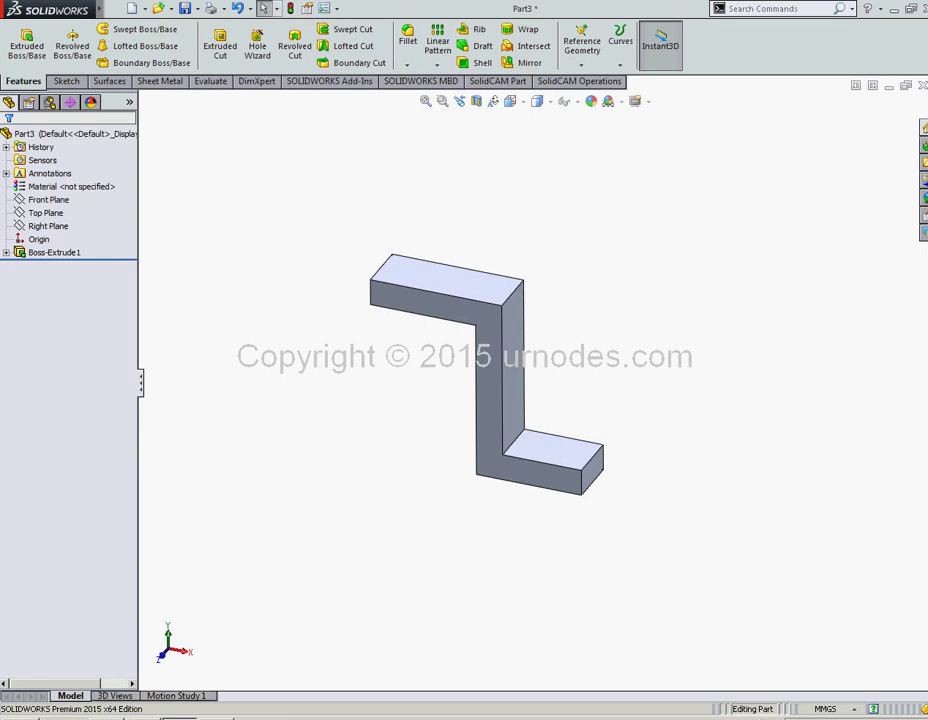
pyautogui.hotkey('alt', 'Tab')
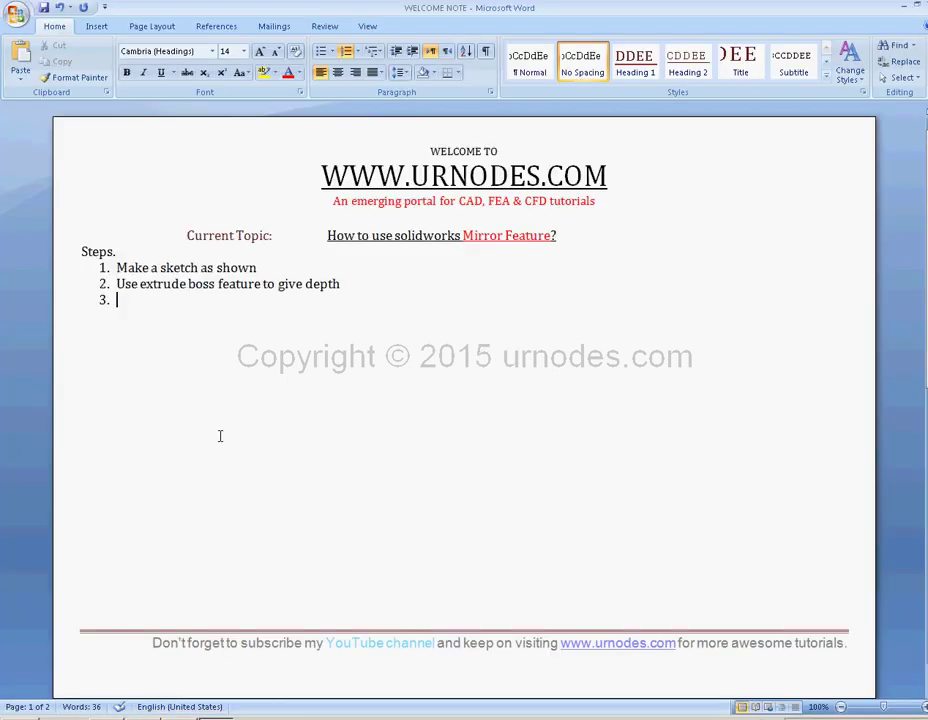
# Finish step 3 in the Word notes as 'Click mirror feature'
pyautogui.write('ck mi')
pyautogui.write('rror f')
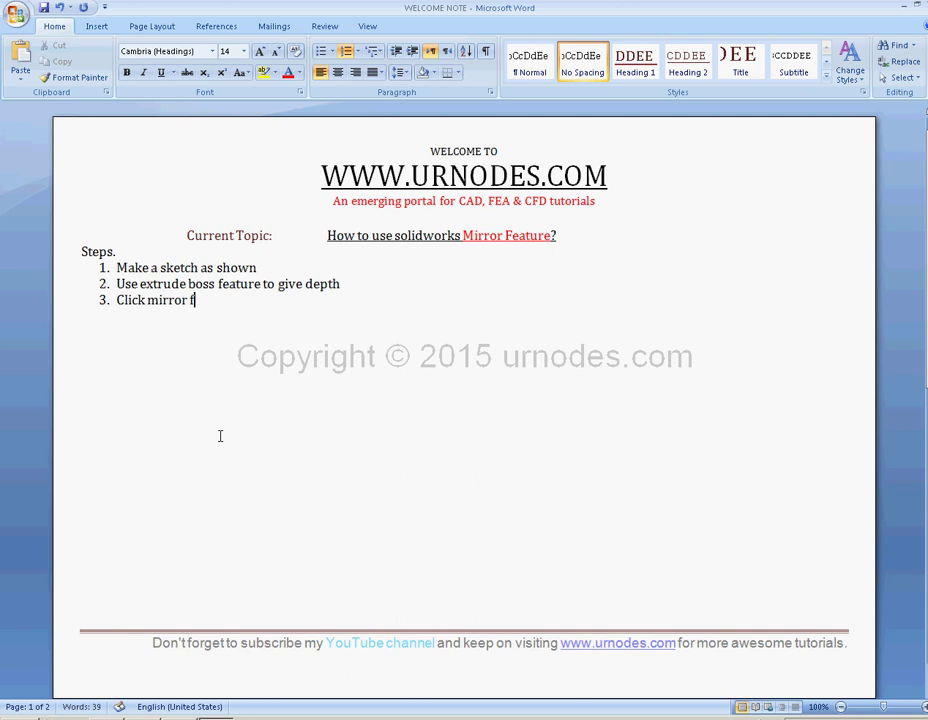
pyautogui.write('eature')
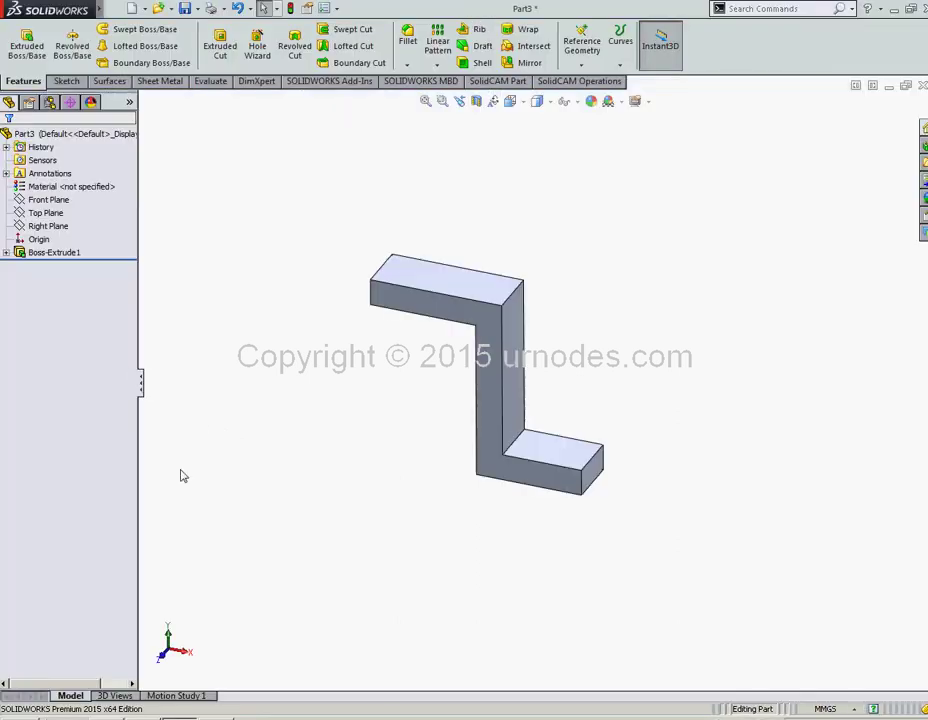
# Start the Mirror feature on the Z-shaped part, then bring the Word notes forward
pyautogui.click(527, 64)
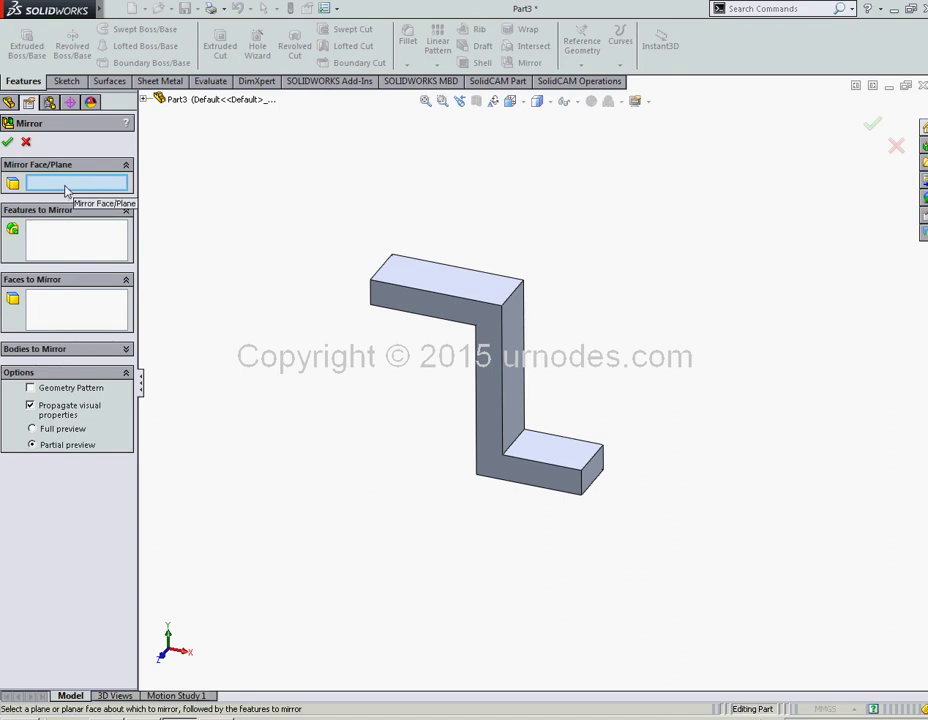
pyautogui.moveTo(215, 716)
pyautogui.click(215, 700)
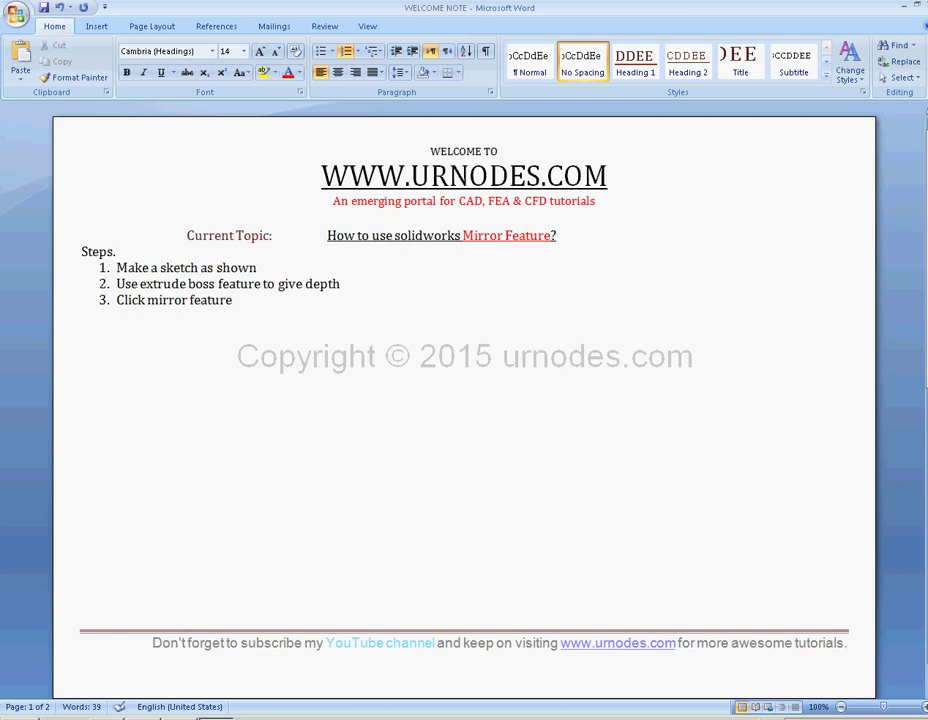
# Add step 4 'Select mirror face or plane' to the Word list
pyautogui.press('Return')
pyautogui.write('select ')
pyautogui.write('mirro')
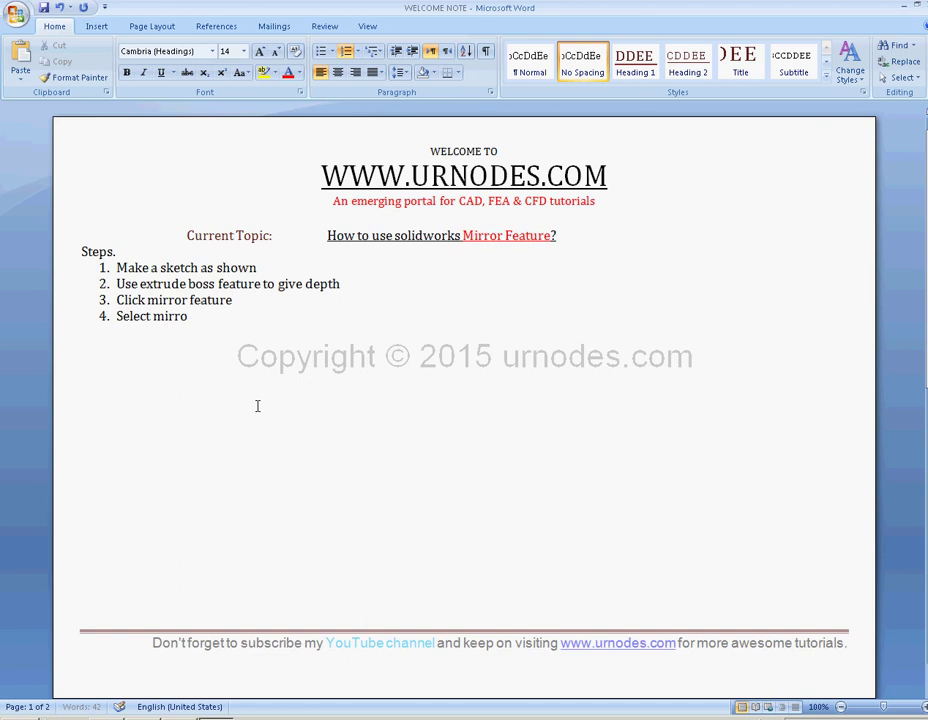
pyautogui.write('r face ')
pyautogui.write('or pl')
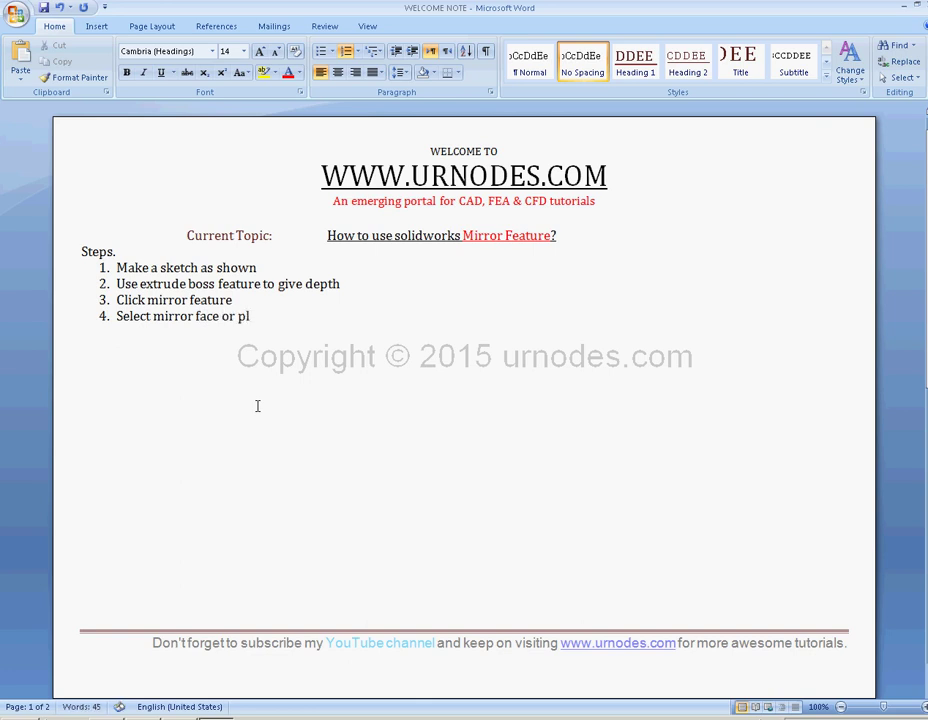
pyautogui.write('ane')
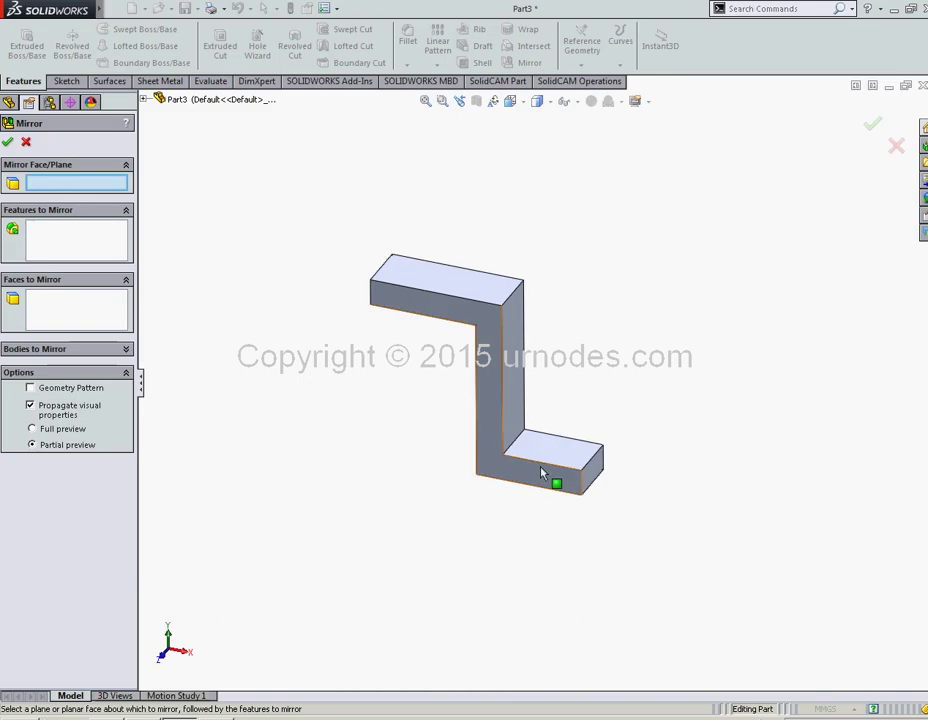
# Select the lower leg's end face as the Mirror Face/Plane
pyautogui.click(591, 478)
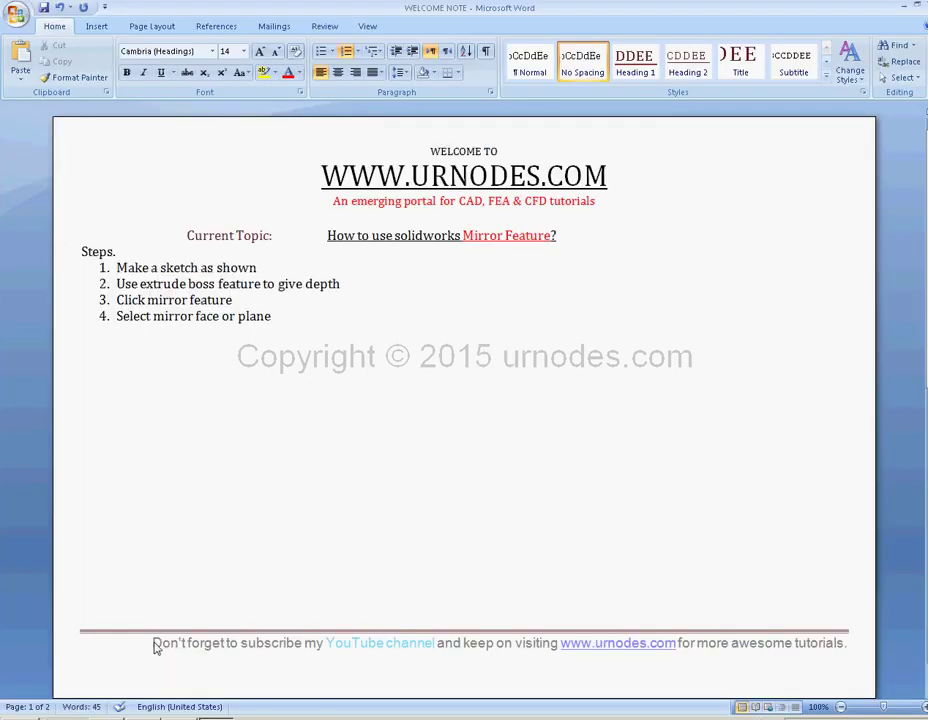
# Add step 5, 'Select feature to mirror', to the Word notes
pyautogui.press('Return')
pyautogui.write('s')
pyautogui.write('elect f')
pyautogui.write('eatu')
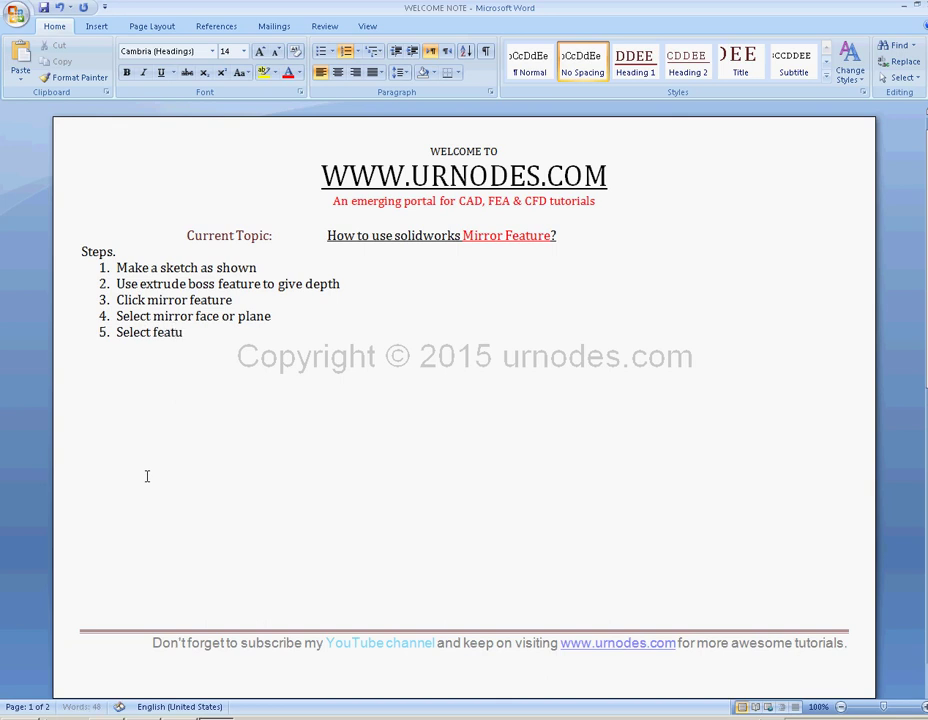
pyautogui.write('o m')
pyautogui.write('irror')
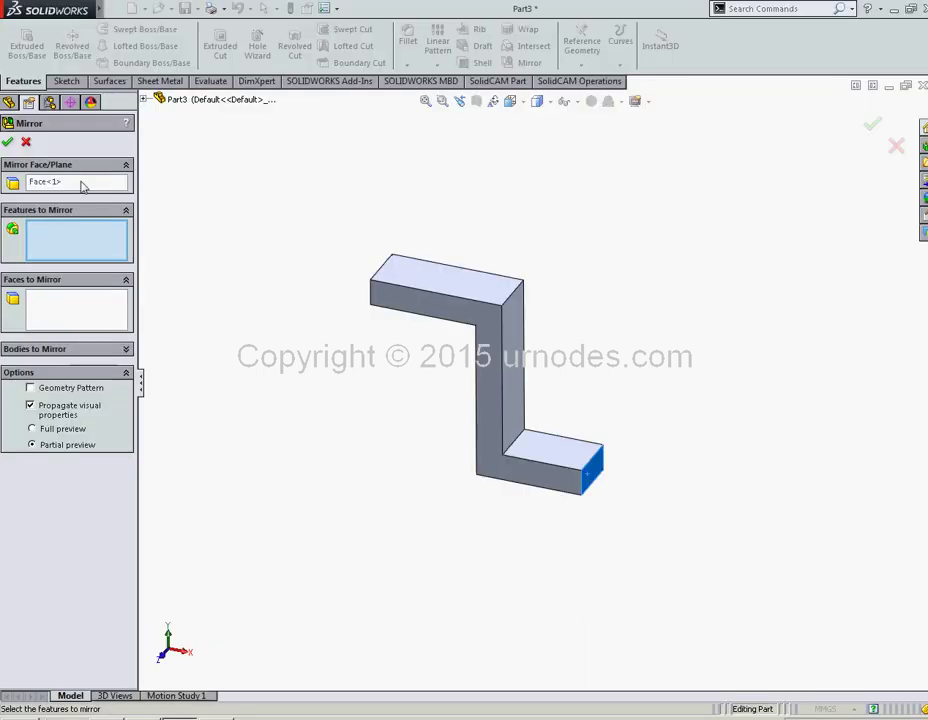
# Pick Boss-Extrude1 as the feature to mirror, then add step 6, 'Click OK', in Word
pyautogui.click(144, 99)
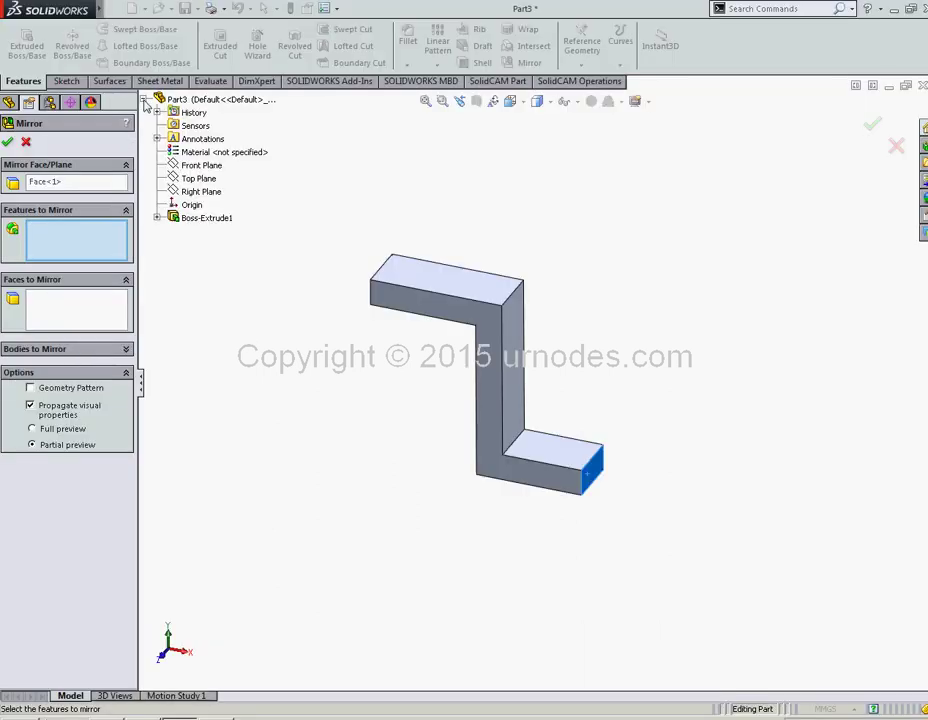
pyautogui.click(195, 220)
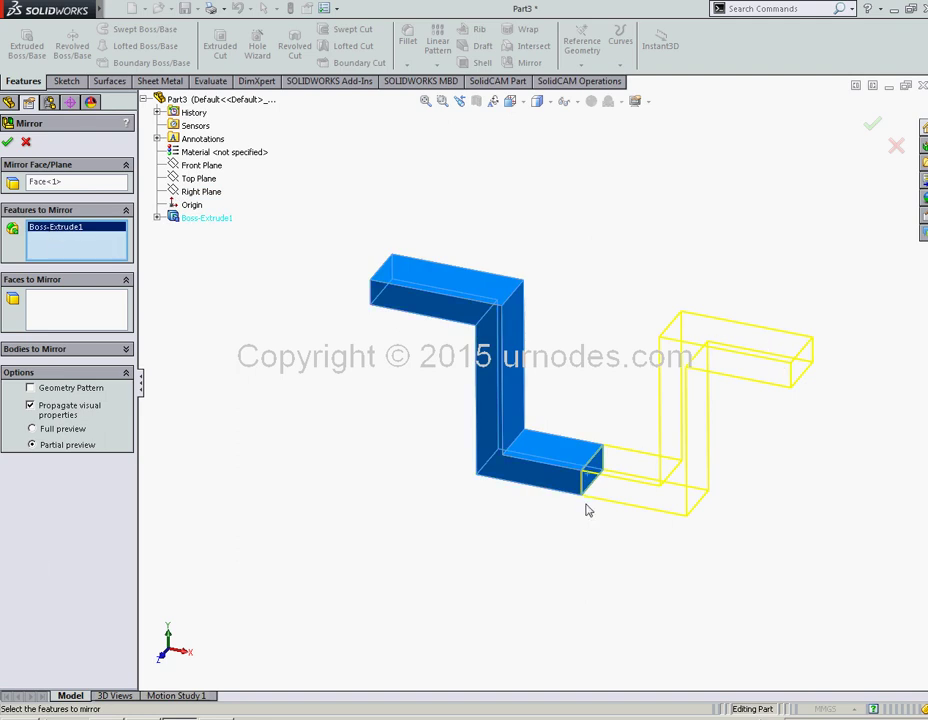
pyautogui.hotkey('alt', 'Tab')
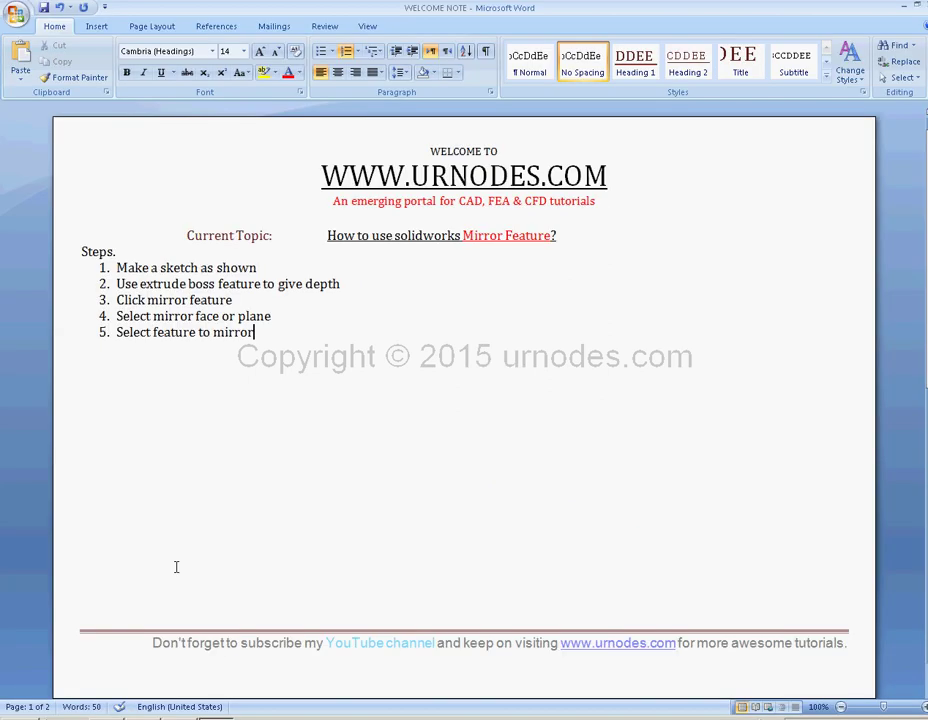
pyautogui.press('Return')
pyautogui.write('cli')
pyautogui.write('k ')
pyautogui.write('OK')
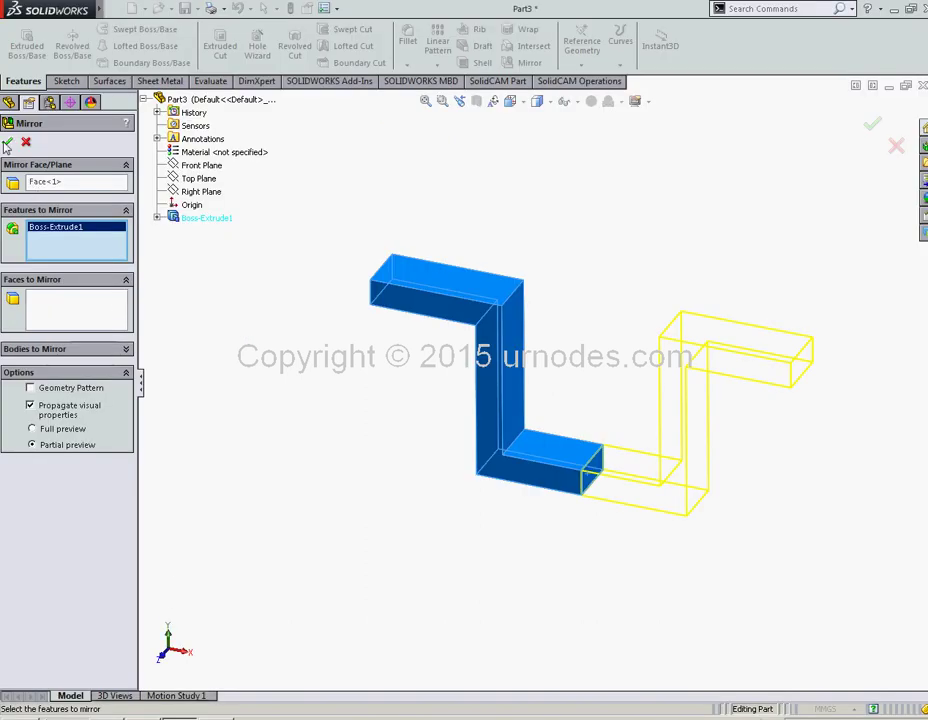
# Apply the mirror to create Mirror1, making the stepped U-shaped part, then return to Word
pyautogui.click(7, 141)
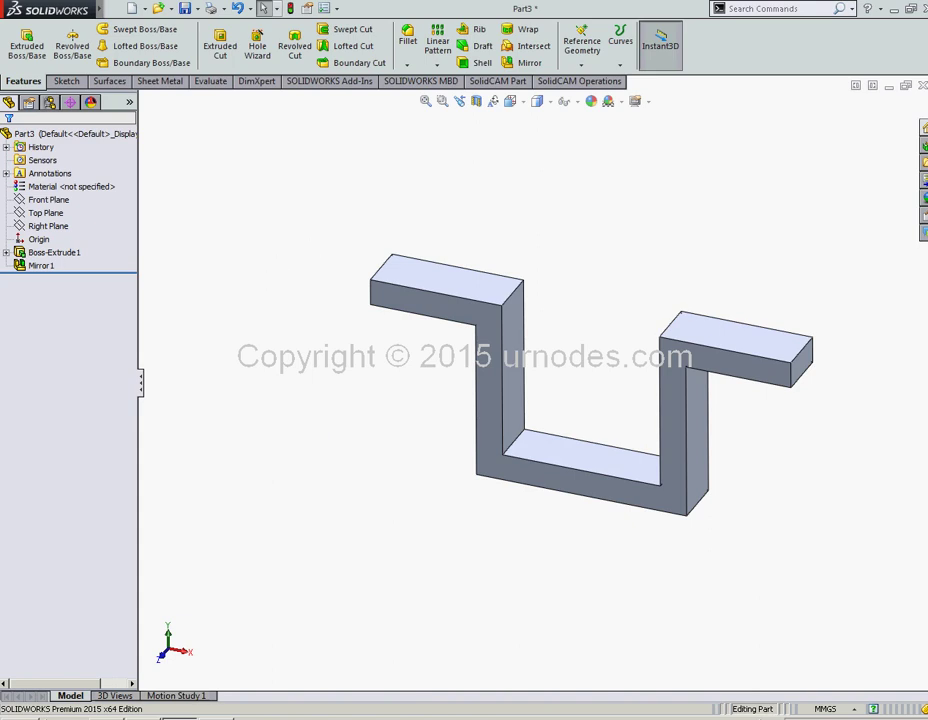
pyautogui.click(145, 697)
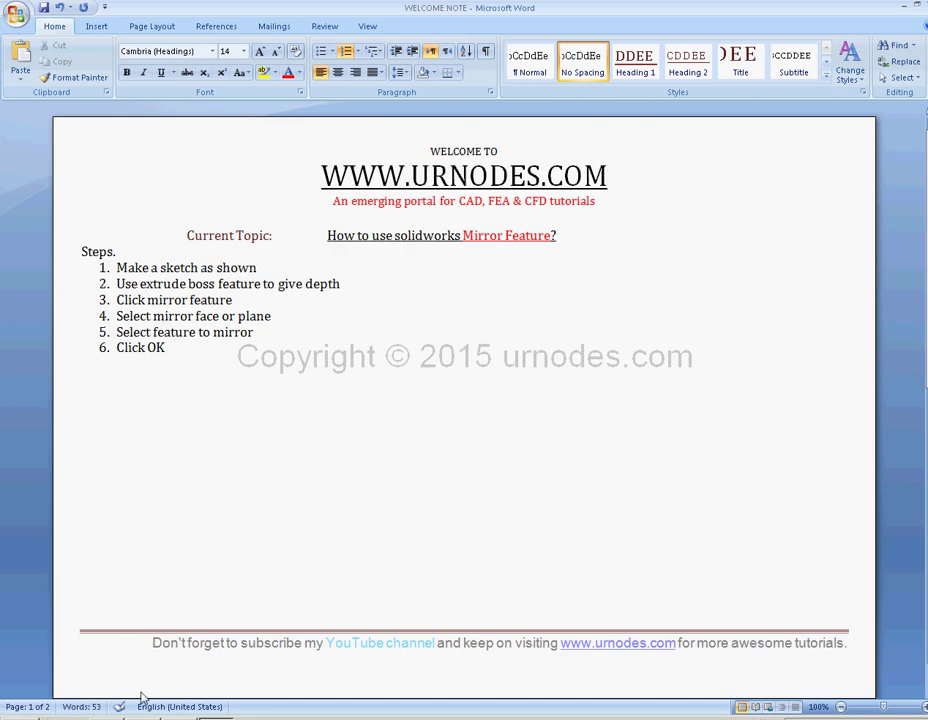
# Write an unnumbered closing note stressing the mirror plane or face, then begin a feedback line
pyautogui.press('Return')
pyautogui.press('Return')
pyautogui.hotkey('ctrl', 'v')
pyautogui.write('s')
pyautogui.write('o we hav')
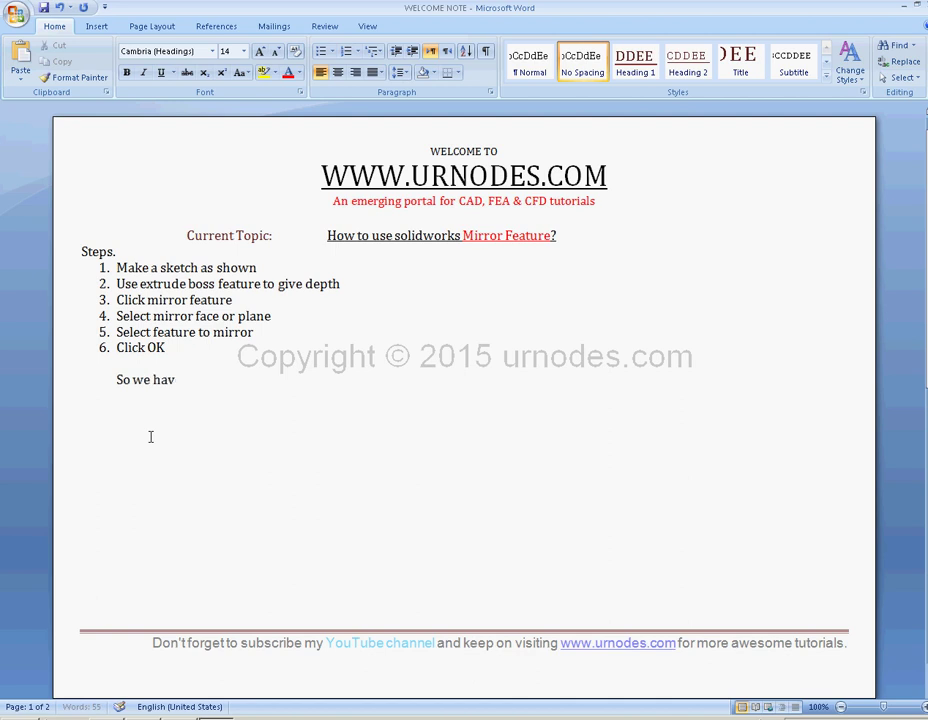
pyautogui.write('e lear')
pyautogui.write('nt')
pyautogui.write(' how to')
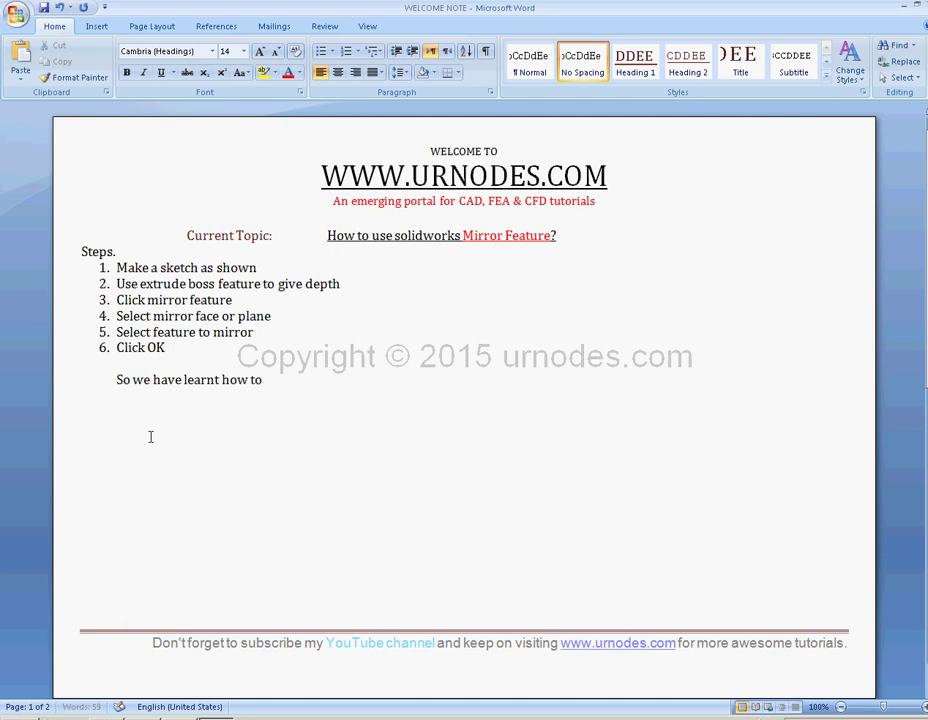
pyautogui.write(' us')
pyautogui.write('e mi')
pyautogui.write('rror fe')
pyautogui.write('ature')
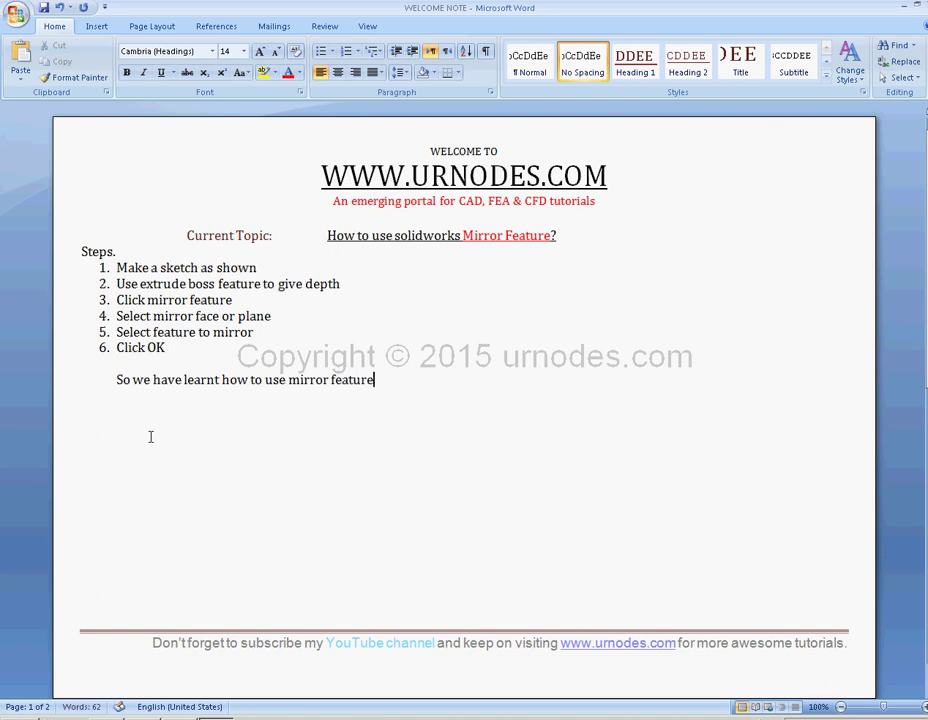
pyautogui.write('.')
pyautogui.write(' impo')
pyautogui.write('ant th')
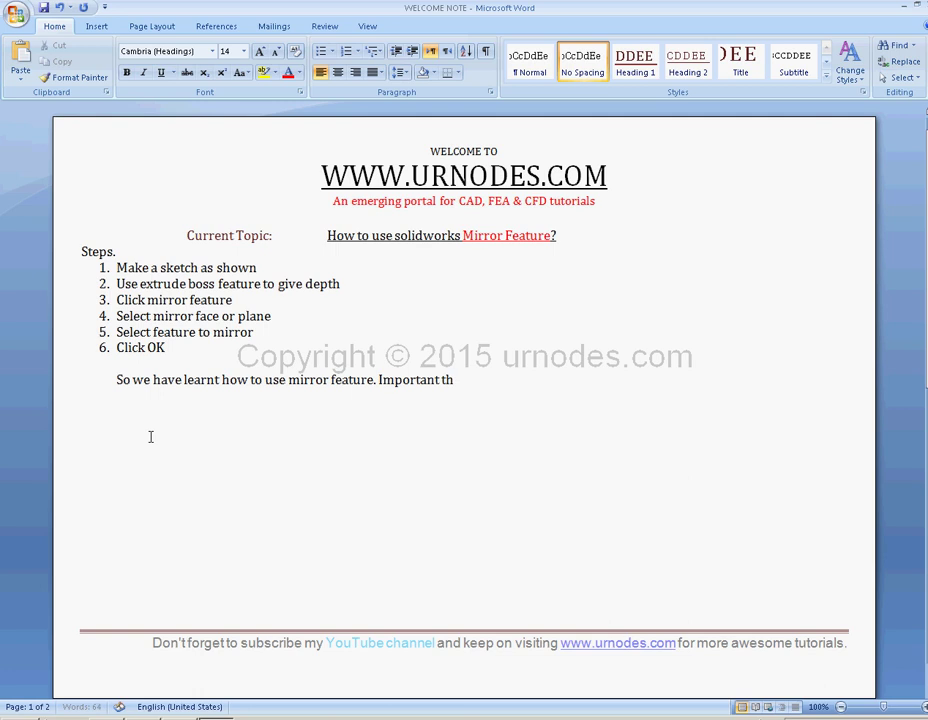
pyautogui.write('ing is')
pyautogui.write(' to de')
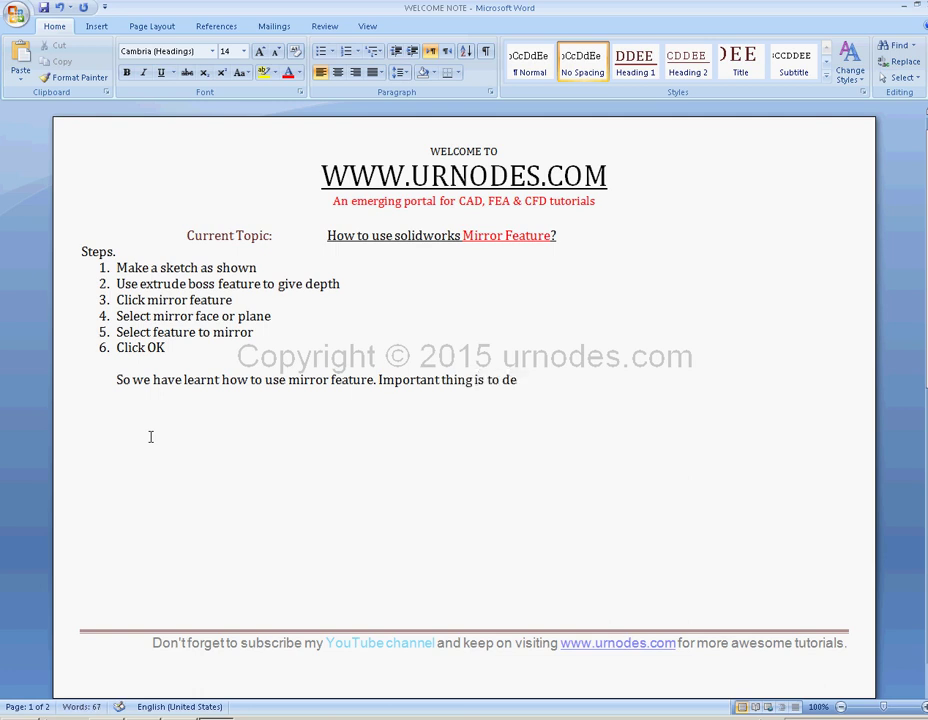
pyautogui.write('fine your')
pyautogui.write(' mirror')
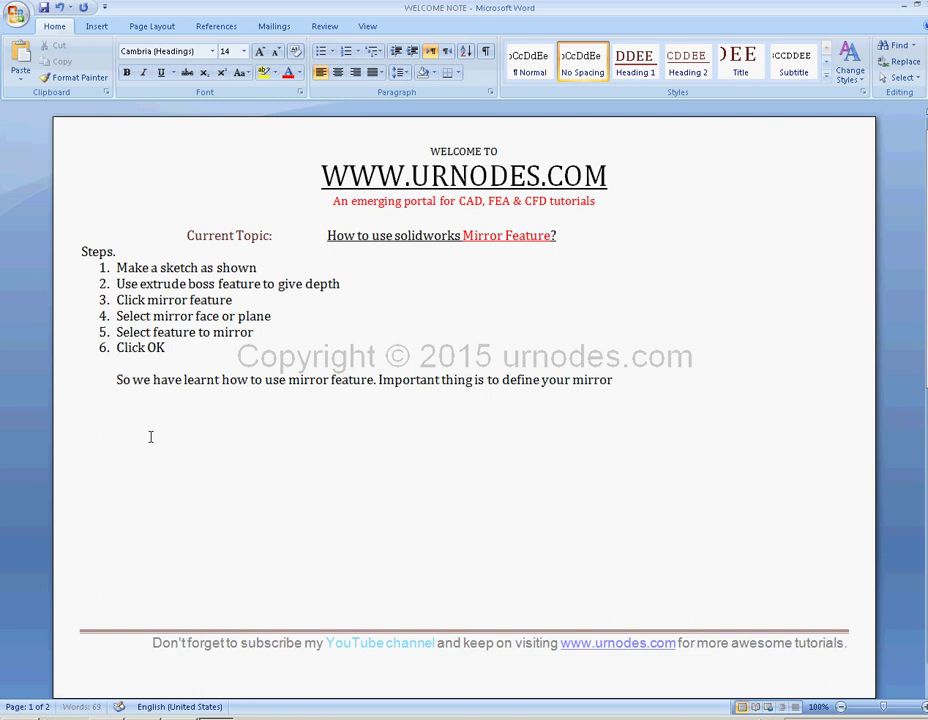
pyautogui.write(' pl')
pyautogui.write('ane o')
pyautogui.write('r face.')
pyautogui.press('Return')
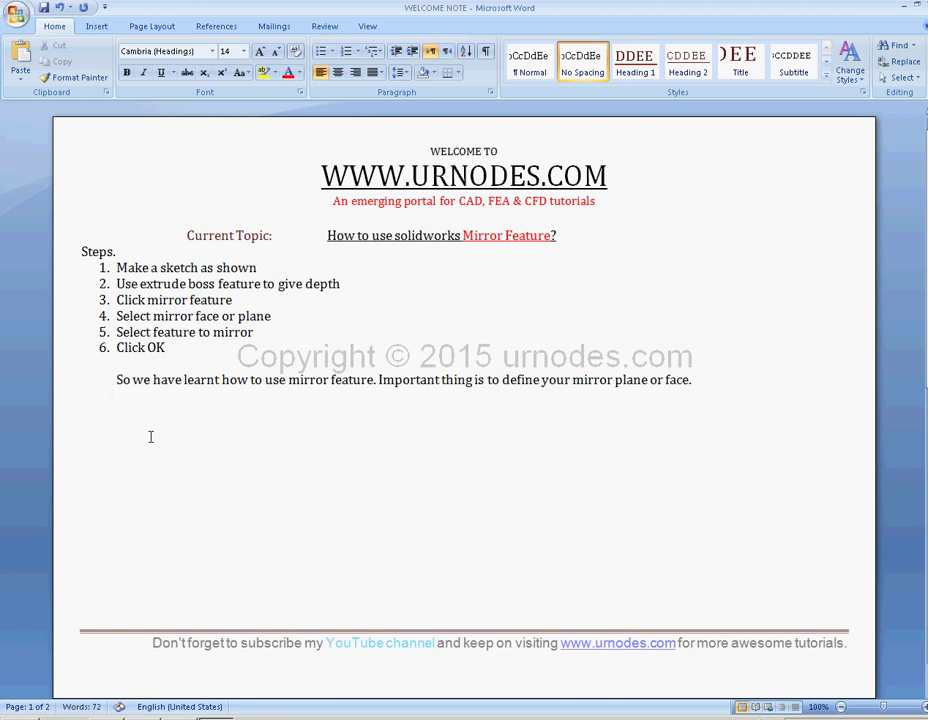
pyautogui.write('plea')
pyautogui.write('se giv')
pyautogui.write('e')
pyautogui.write(' your')
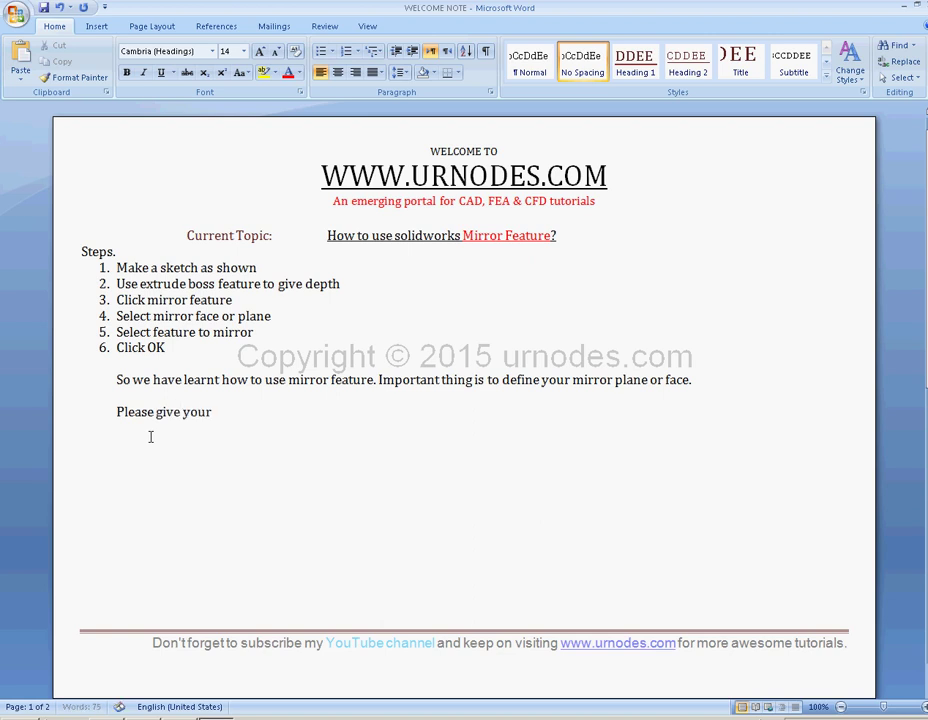
pyautogui.write(' comments')
pyautogui.write('/q')
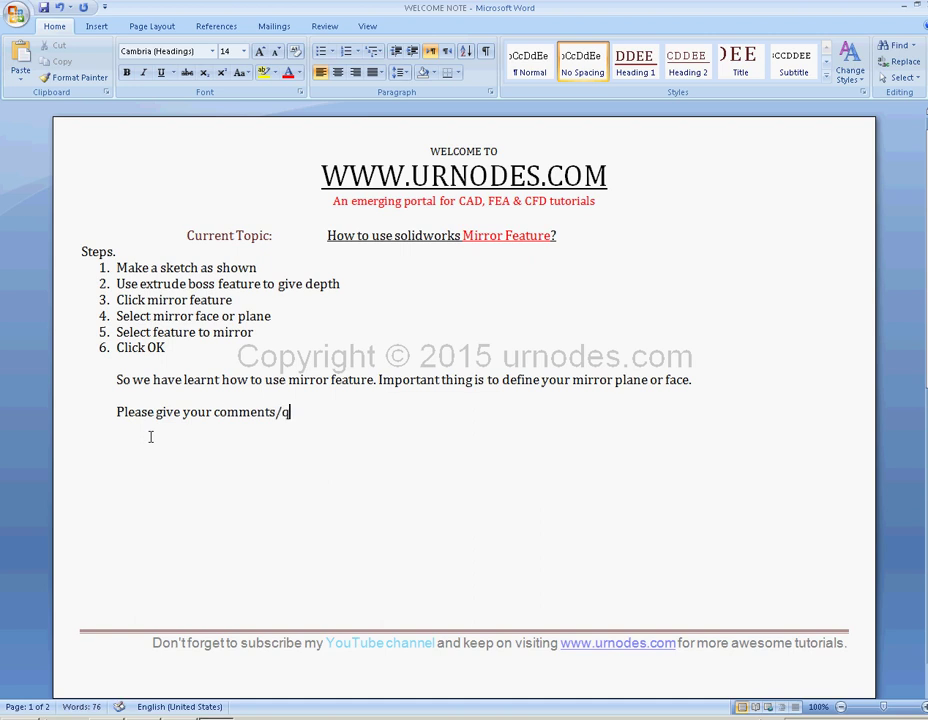
pyautogui.write('ue')
pyautogui.write(' a vi')
pyautogui.write('sit')
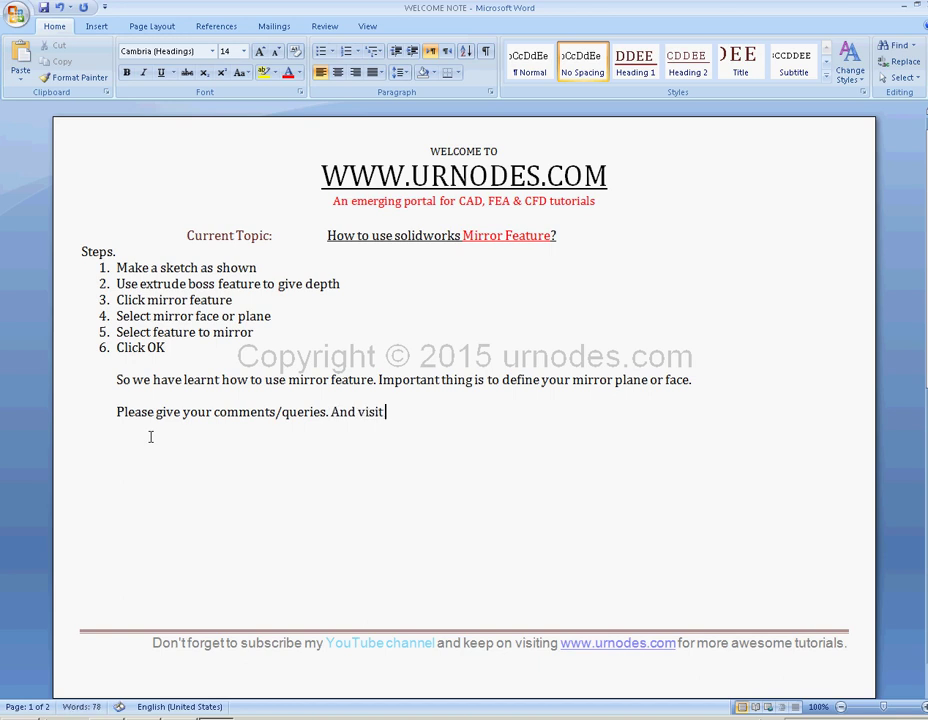
pyautogui.write(' www')
pyautogui.write('.urnodes')
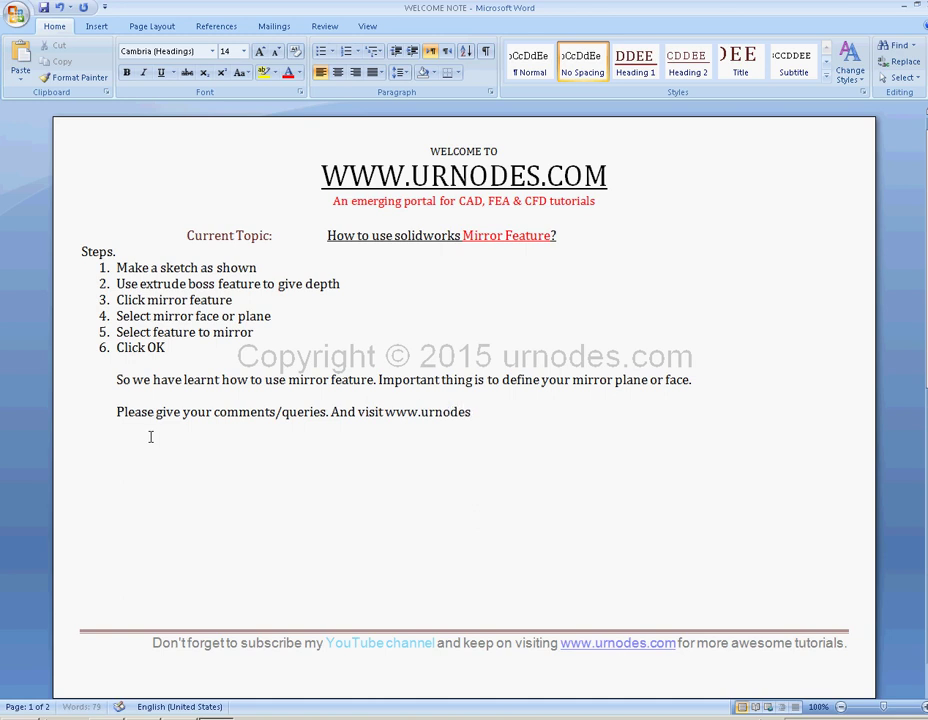
pyautogui.write('.com fo')
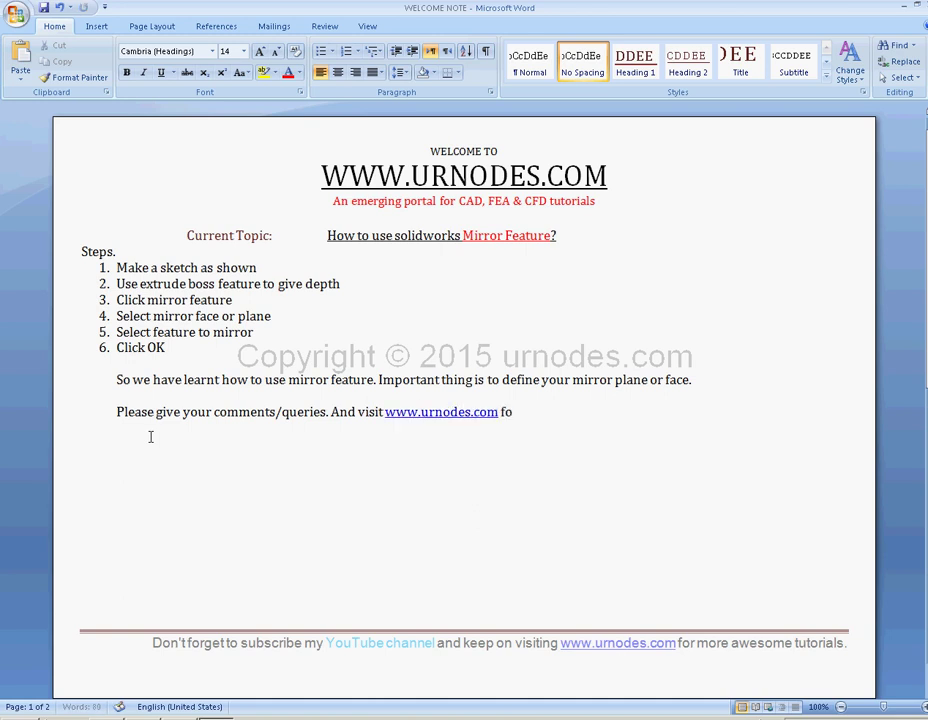
pyautogui.write('r more tu')
pyautogui.write('torials')
pyautogui.press('Return')
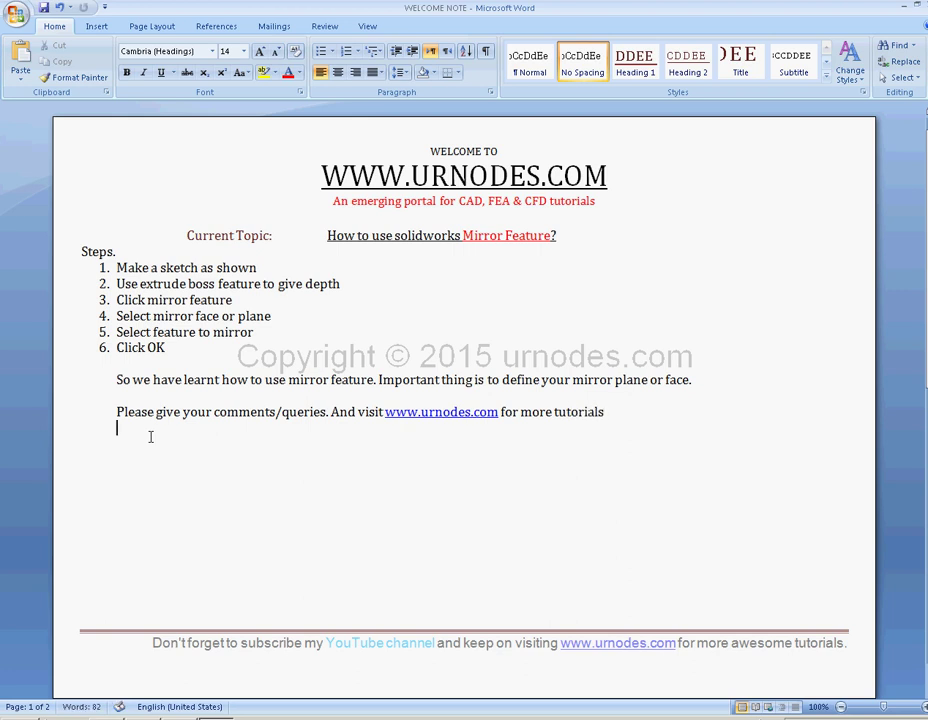